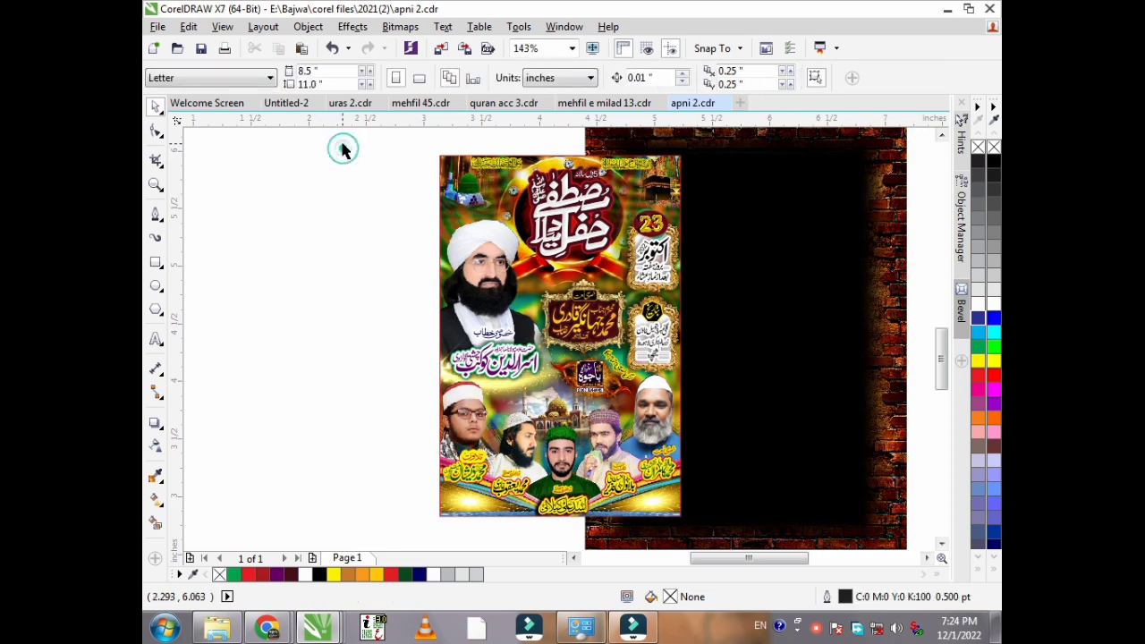
Step: Move the whole poster clear of the brick-framed background and pull its date block out of the upper gold frame
drag(340, 143, 739, 534)
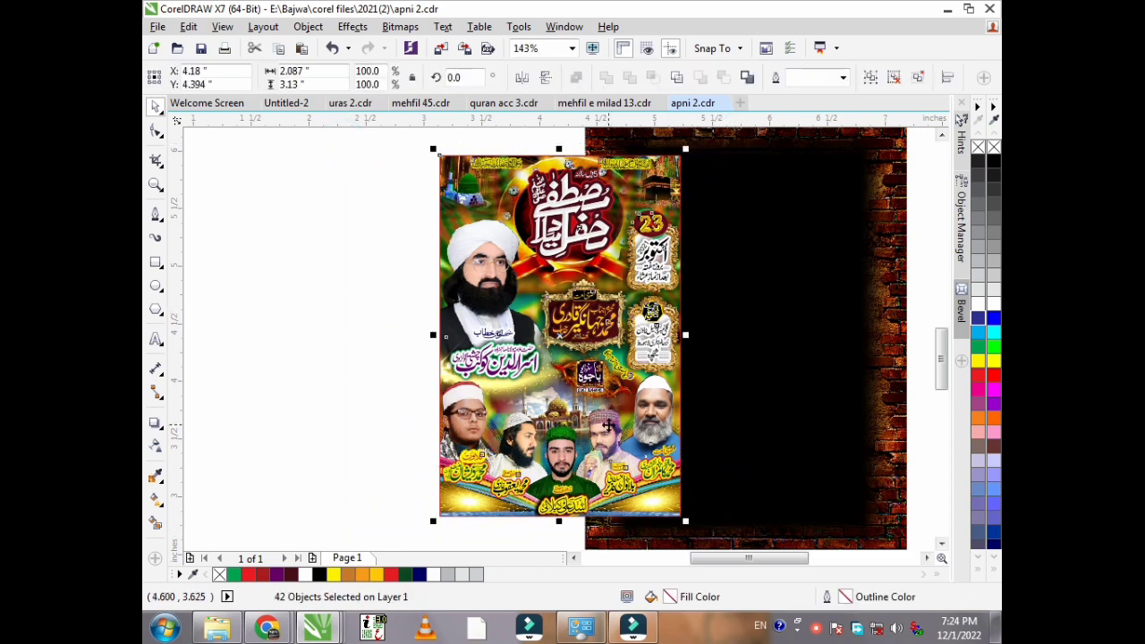
drag(608, 427, 370, 418)
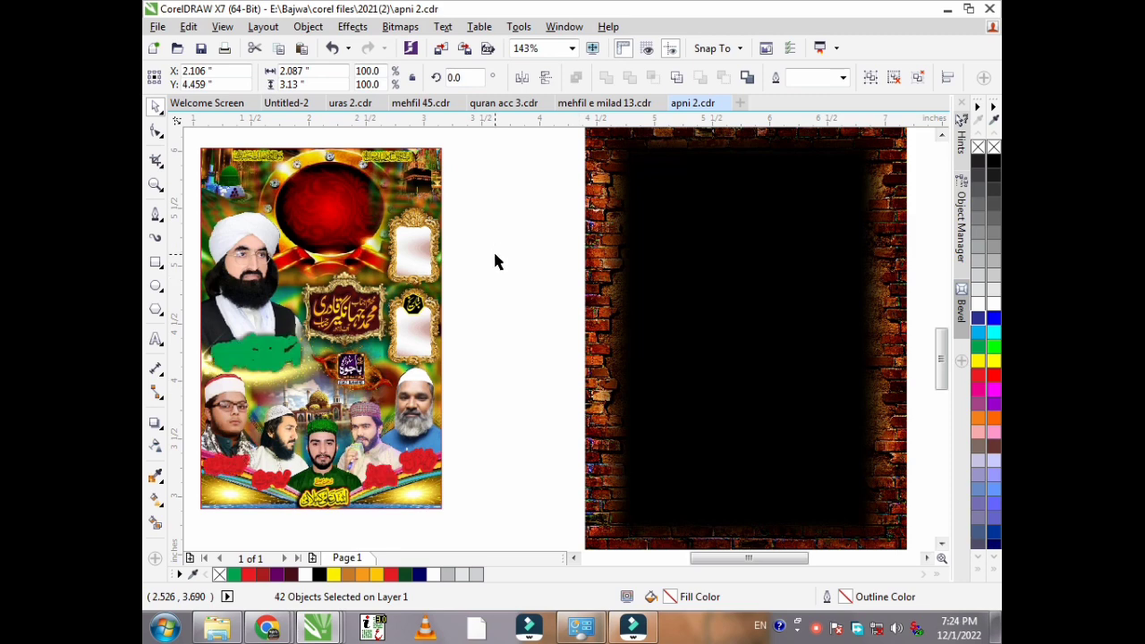
drag(528, 179, 394, 288)
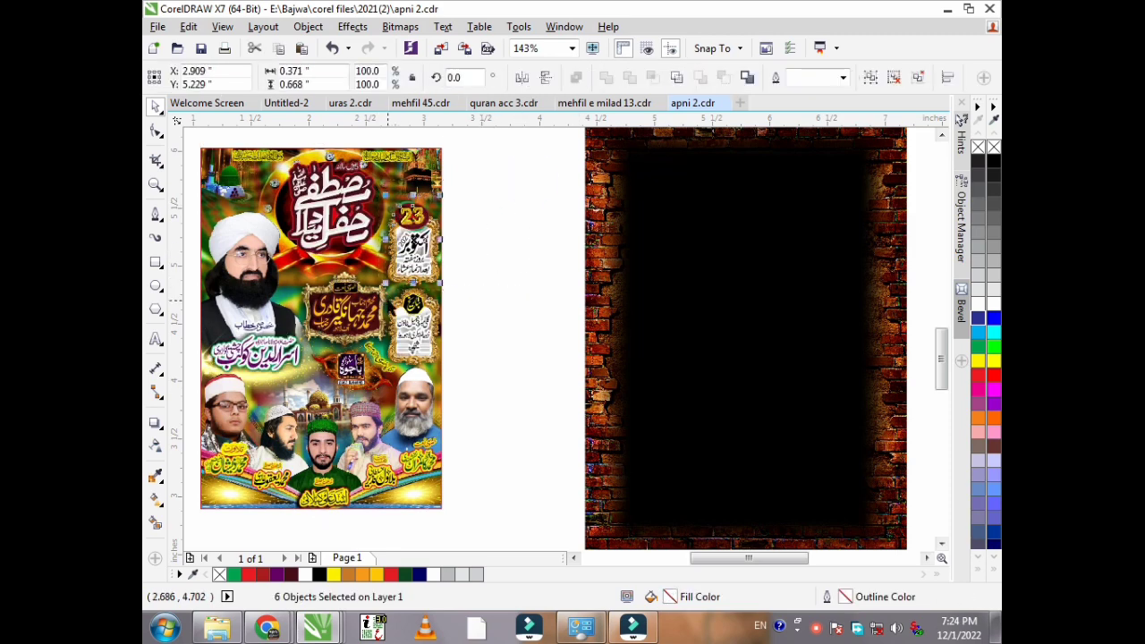
drag(458, 245, 569, 212)
Step: Separate the date block into its golden 23, the red oval badge and the month text
key(z)
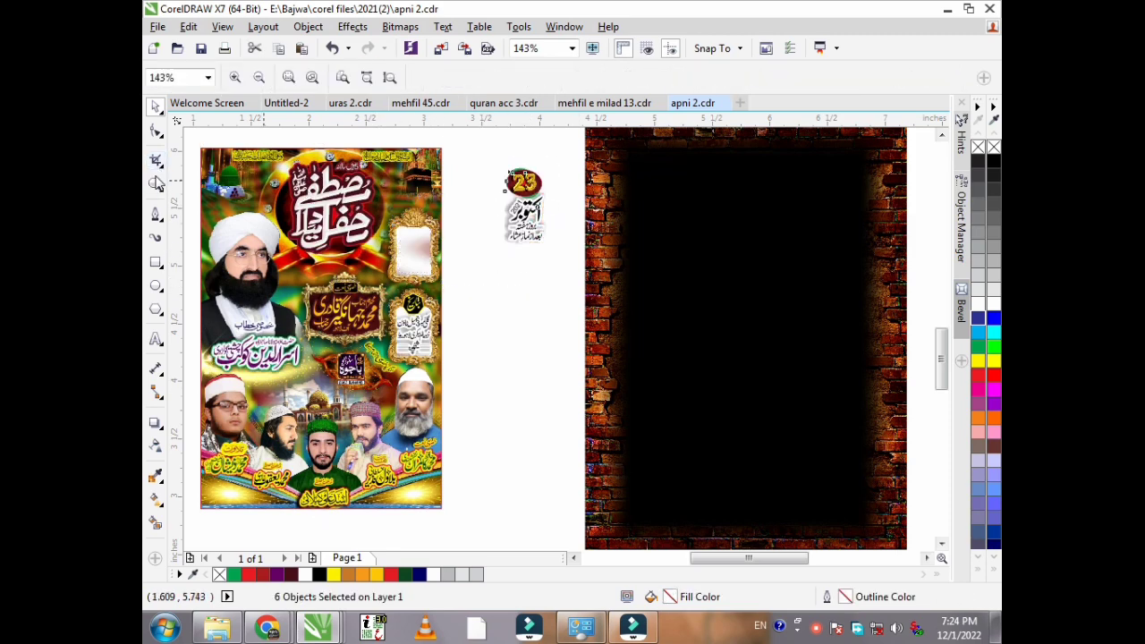
drag(486, 160, 369, 244)
click(157, 106)
click(537, 237)
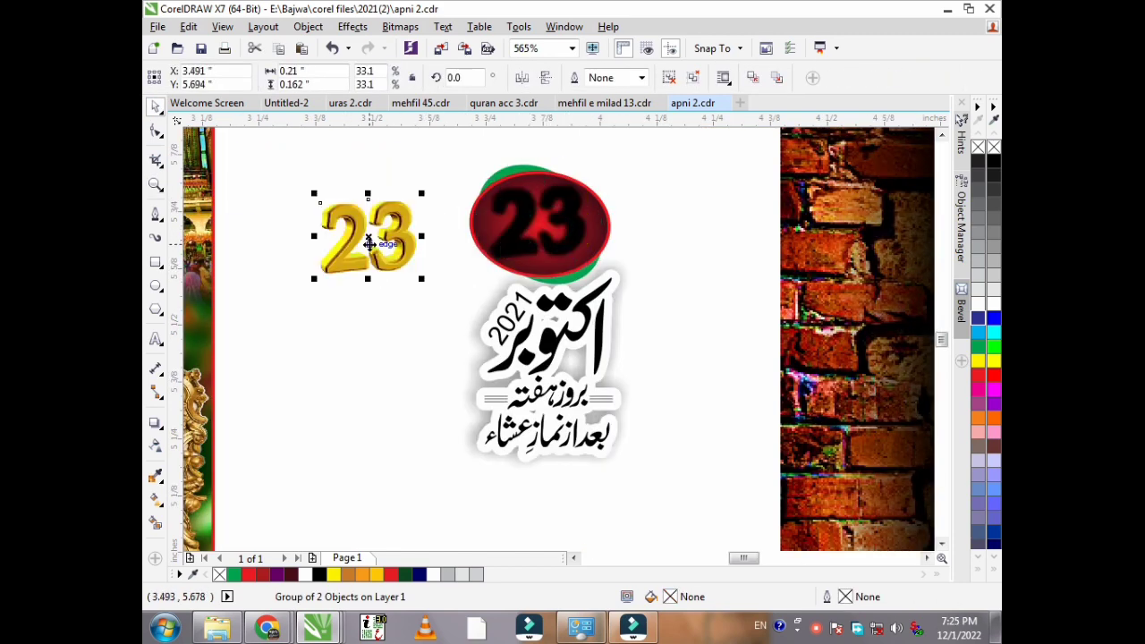
drag(526, 215, 312, 165)
drag(495, 229, 671, 208)
drag(547, 358, 627, 369)
Step: Pull the address text and its black heading badge out of the lower gold frame and place them well beside the poster
scroll(602, 172, down, 2)
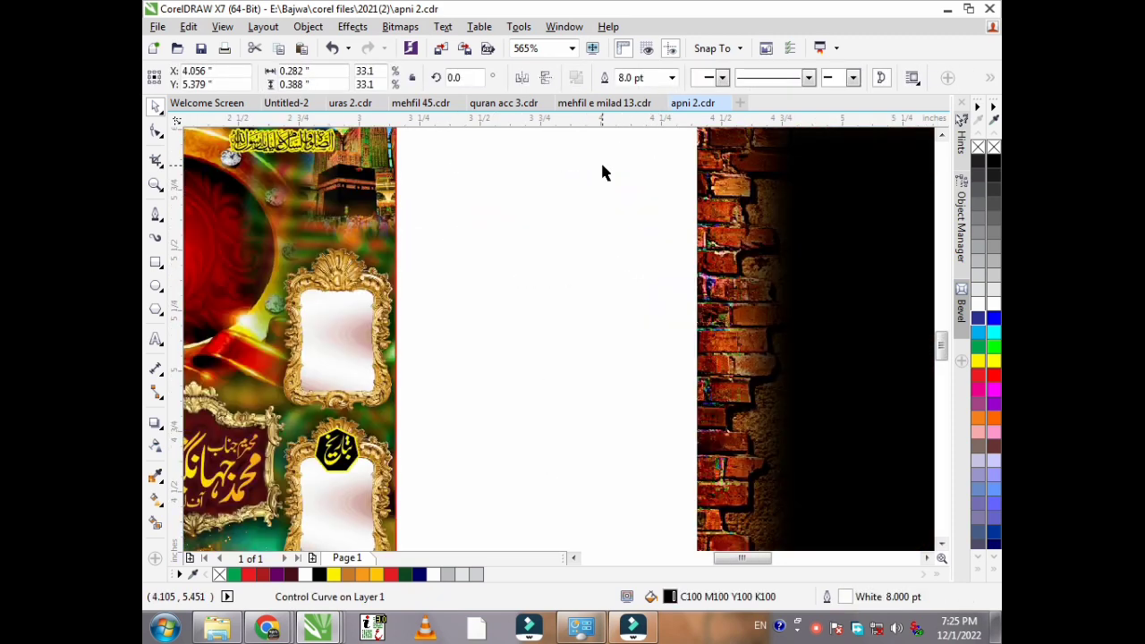
drag(943, 349, 941, 358)
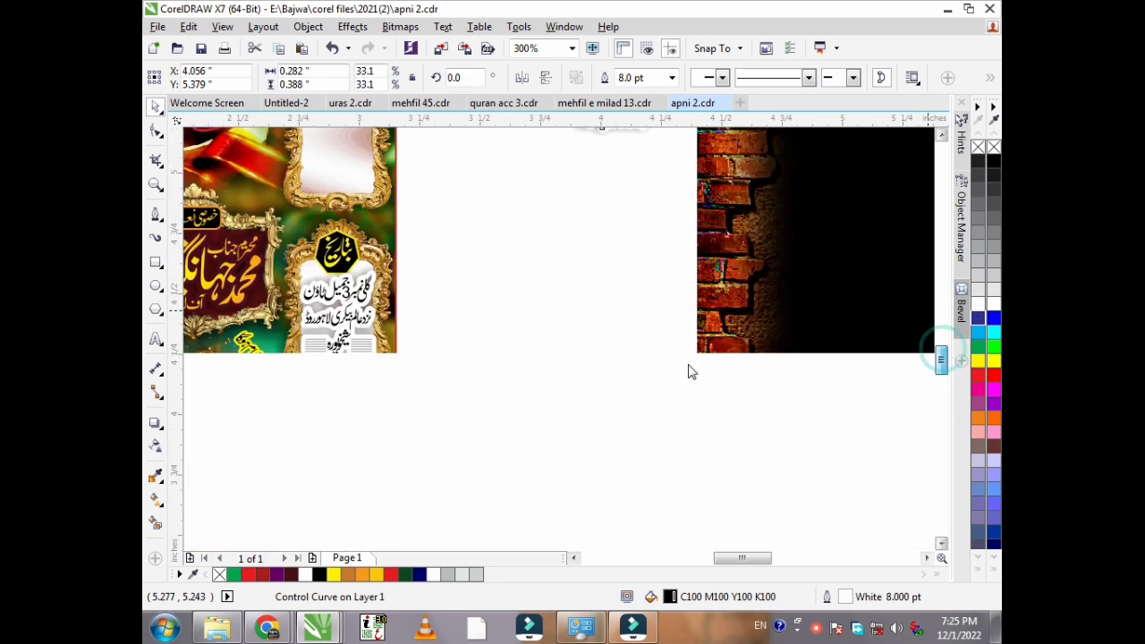
drag(477, 205, 279, 379)
drag(336, 304, 549, 294)
click(563, 397)
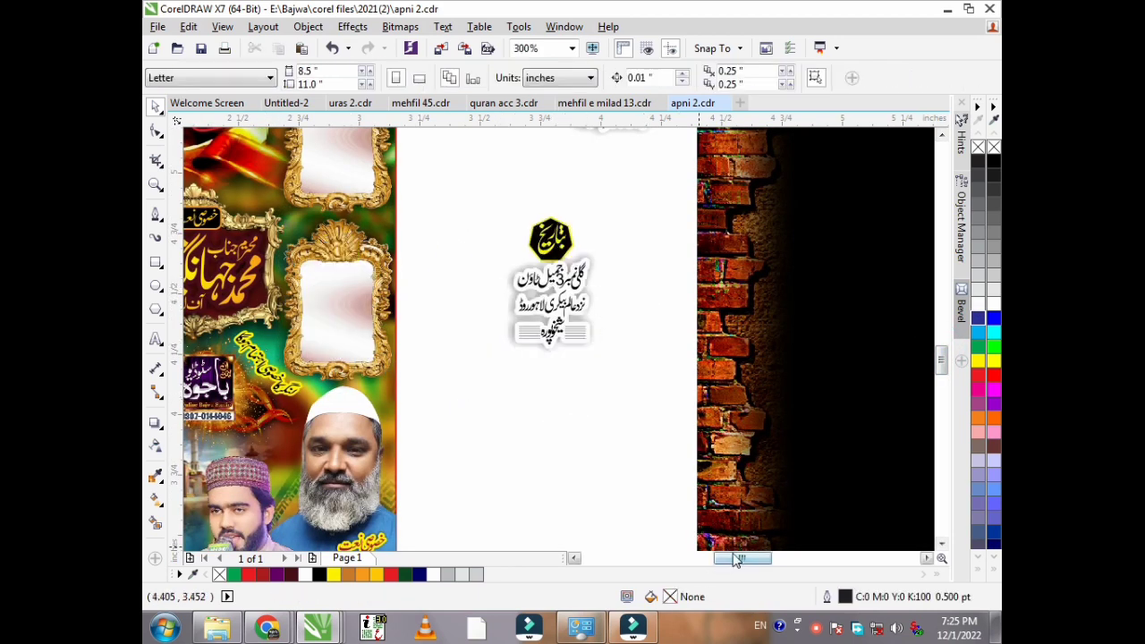
drag(735, 560, 712, 557)
drag(745, 188, 876, 385)
drag(830, 282, 911, 195)
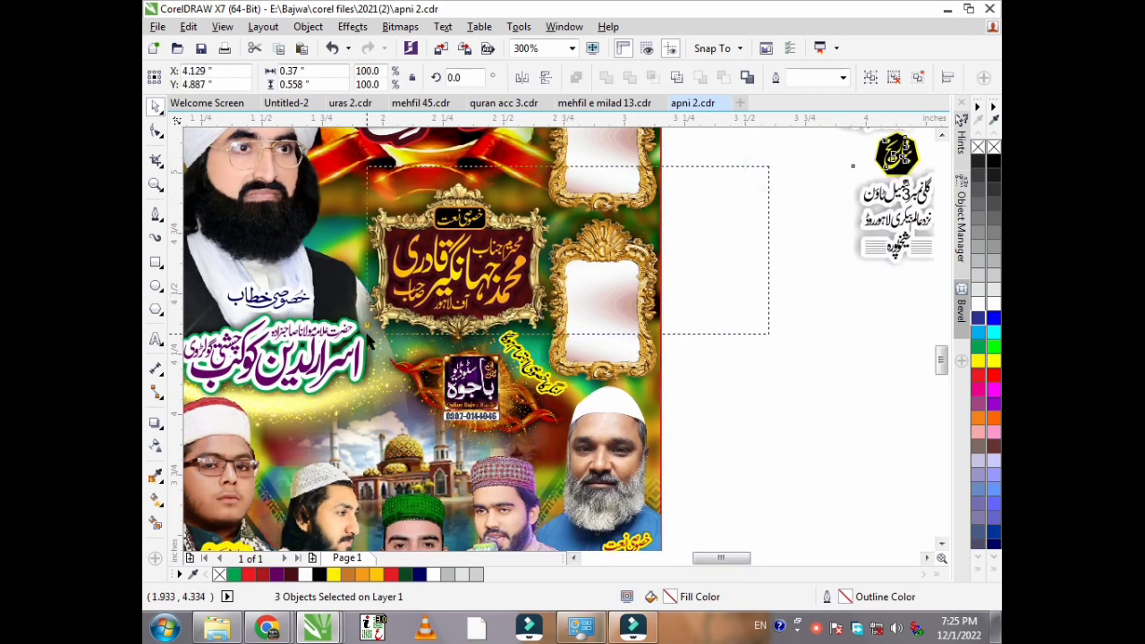
Step: Move the maroon frame's name text and label, plus the slanted yellow line near the studio logo, out onto the blank area
drag(466, 268, 805, 405)
click(818, 407)
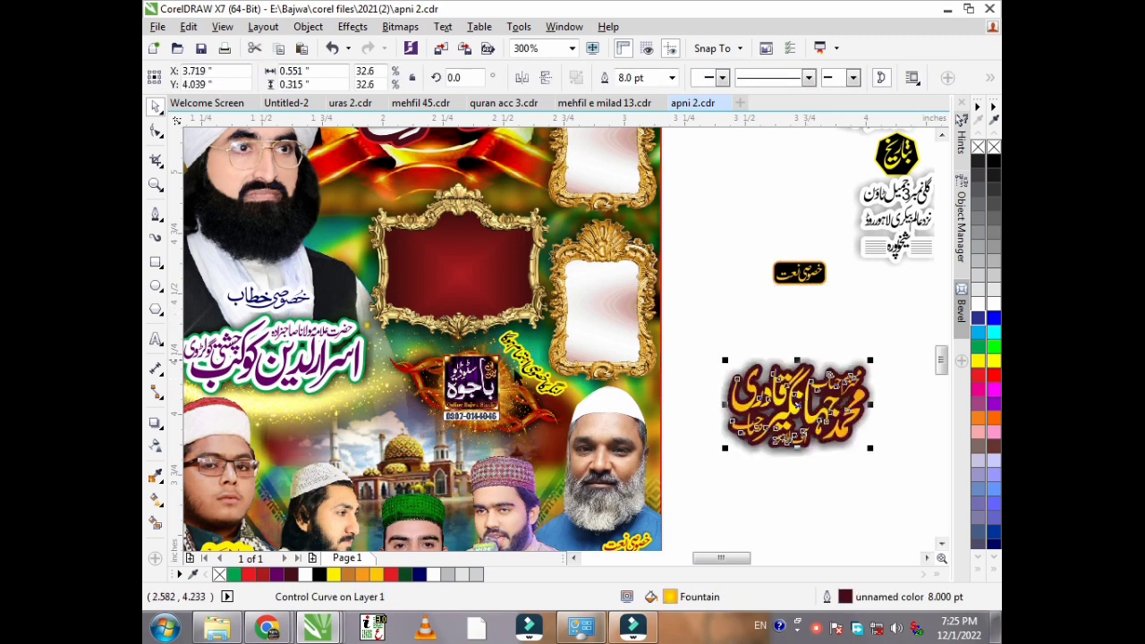
drag(550, 377, 745, 227)
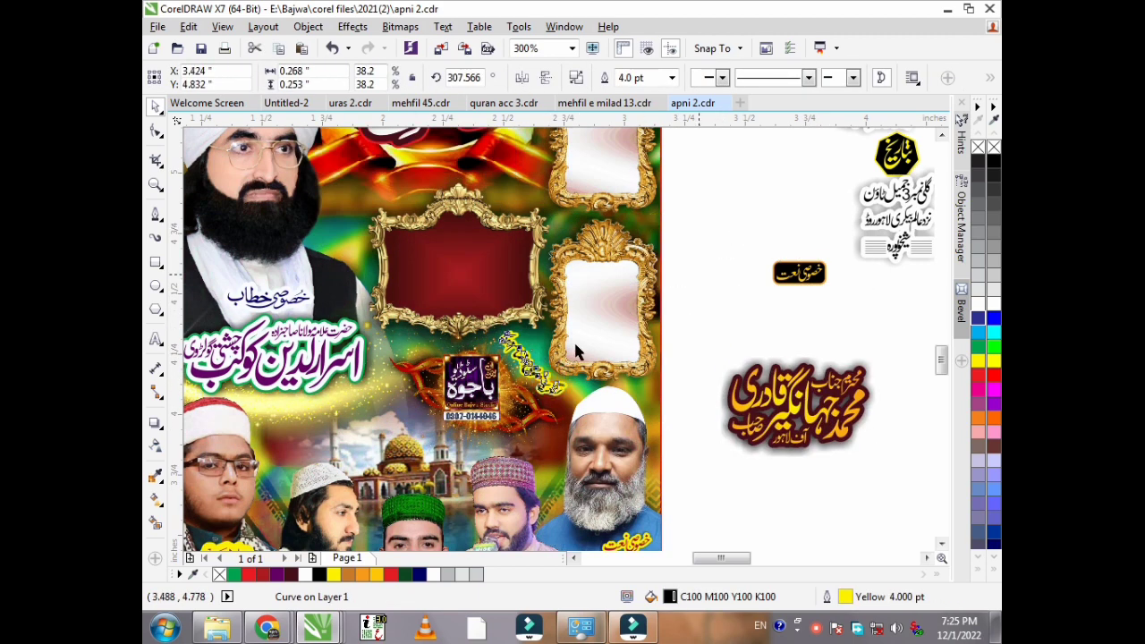
click(612, 345)
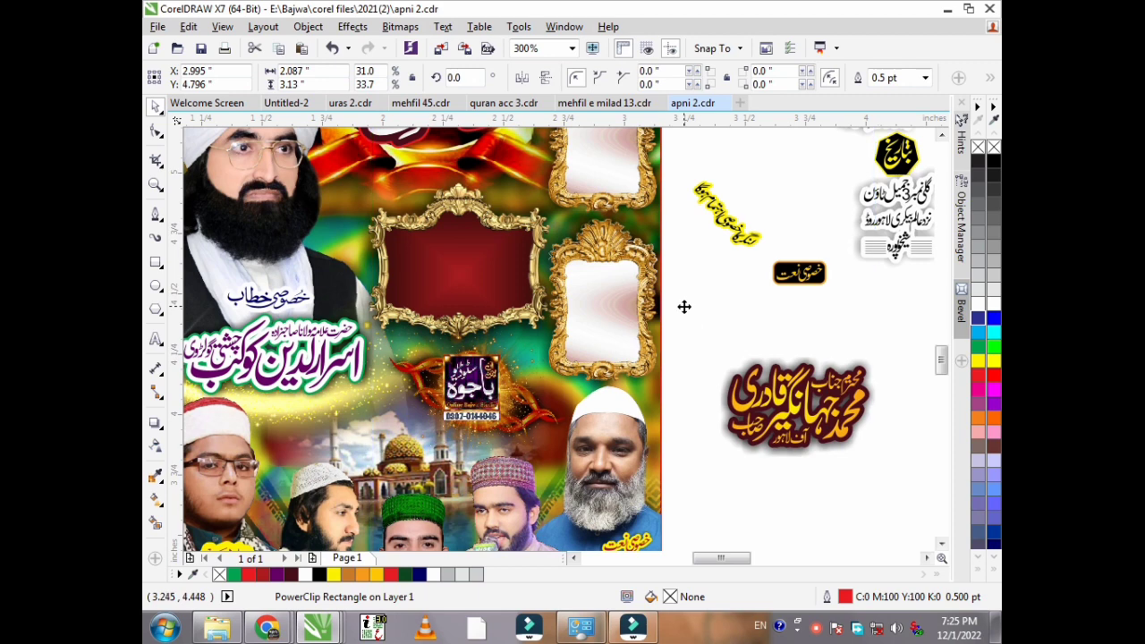
Step: Undo the accidental move of the poster's PowerClip rectangle
ctrl+click(562, 222)
key(ctrl+z)
scroll(562, 222, down, 1)
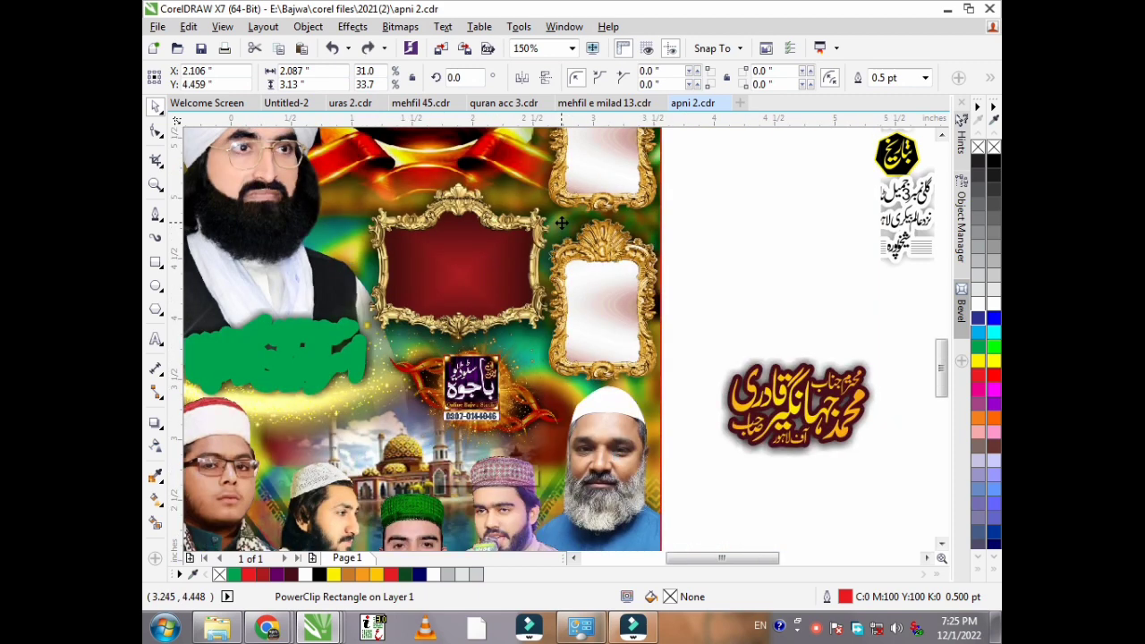
key(ctrl+z)
key(ctrl+z)
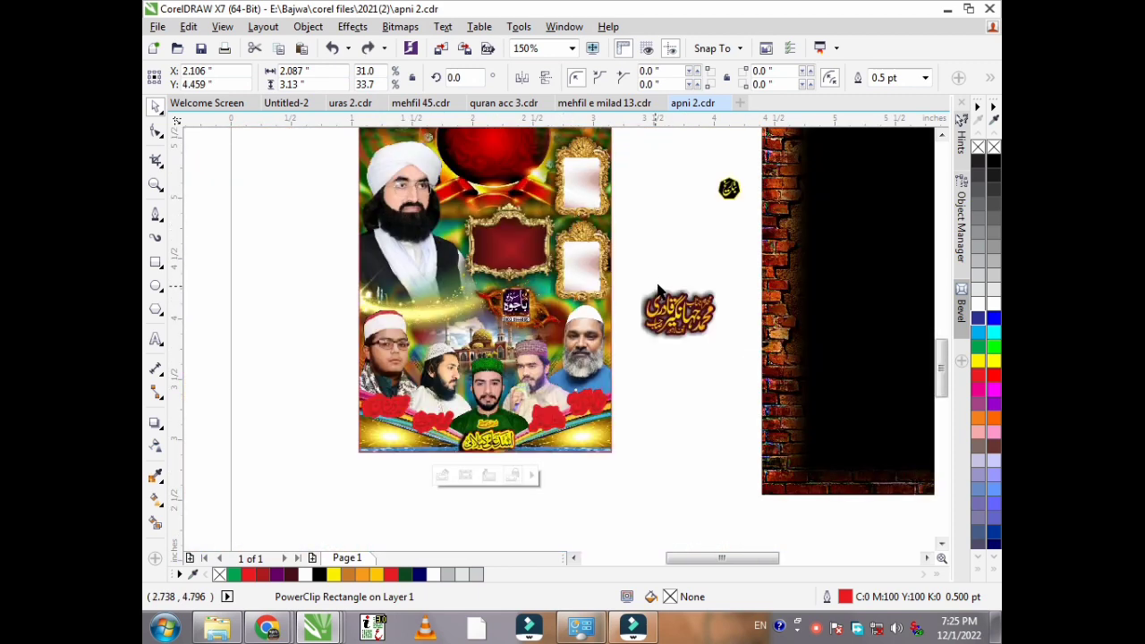
click(648, 267)
click(511, 302)
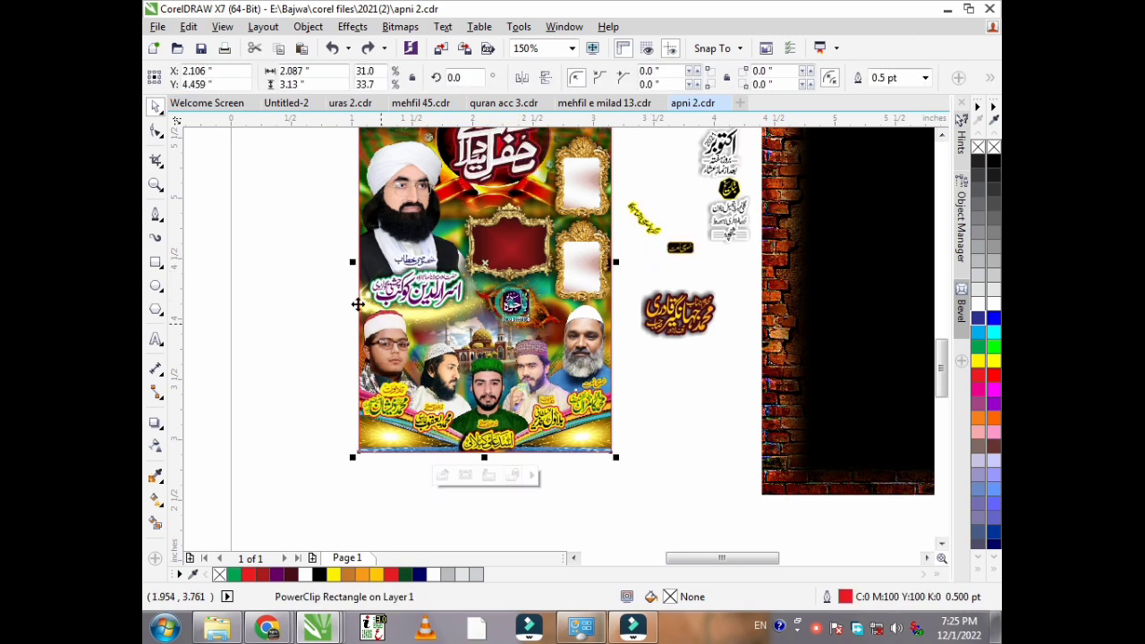
Step: Move the main speaker's name block and its caption off the poster onto the blank area at its left
drag(310, 230, 478, 318)
drag(421, 294, 269, 288)
click(273, 325)
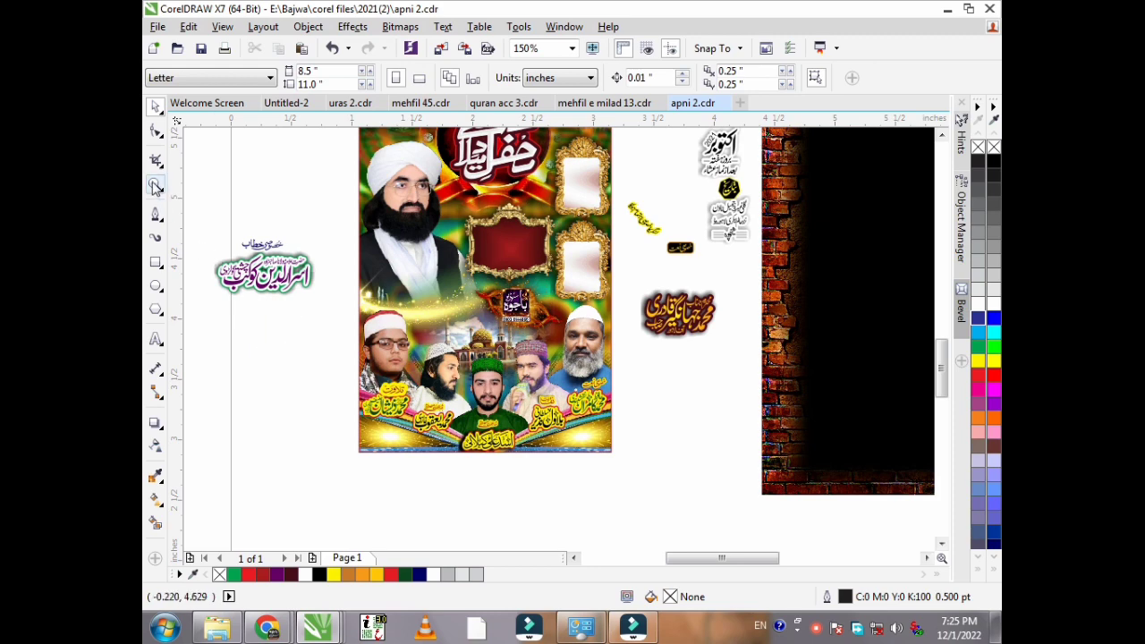
Step: Separate the main speaker's purple name lettering from its green backing shape
click(157, 185)
click(208, 237)
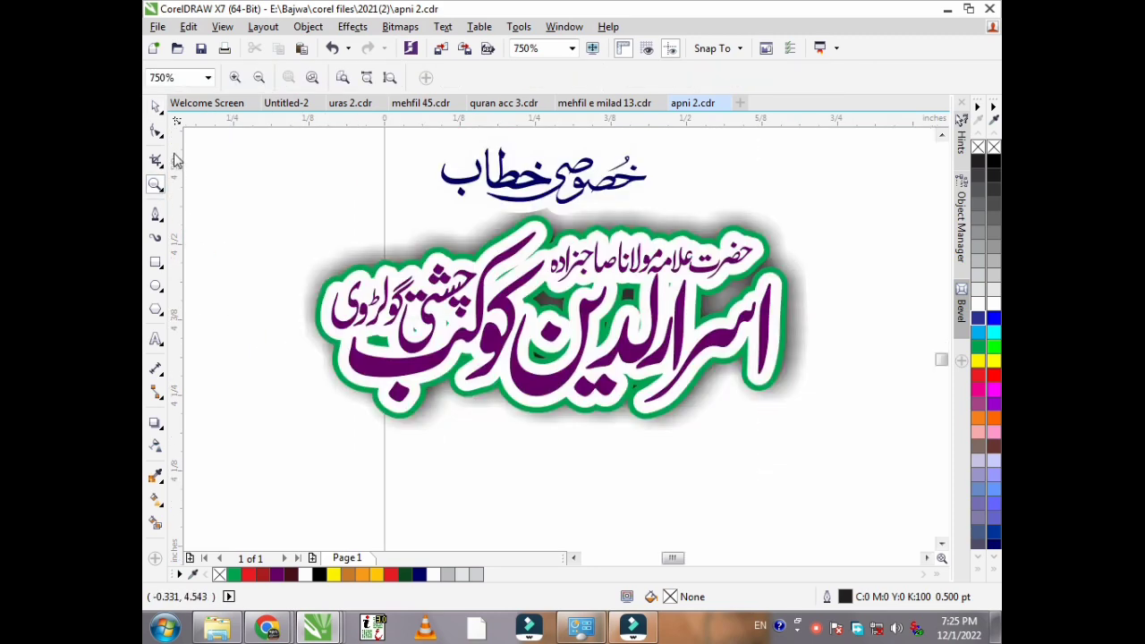
click(156, 110)
double_click(295, 237)
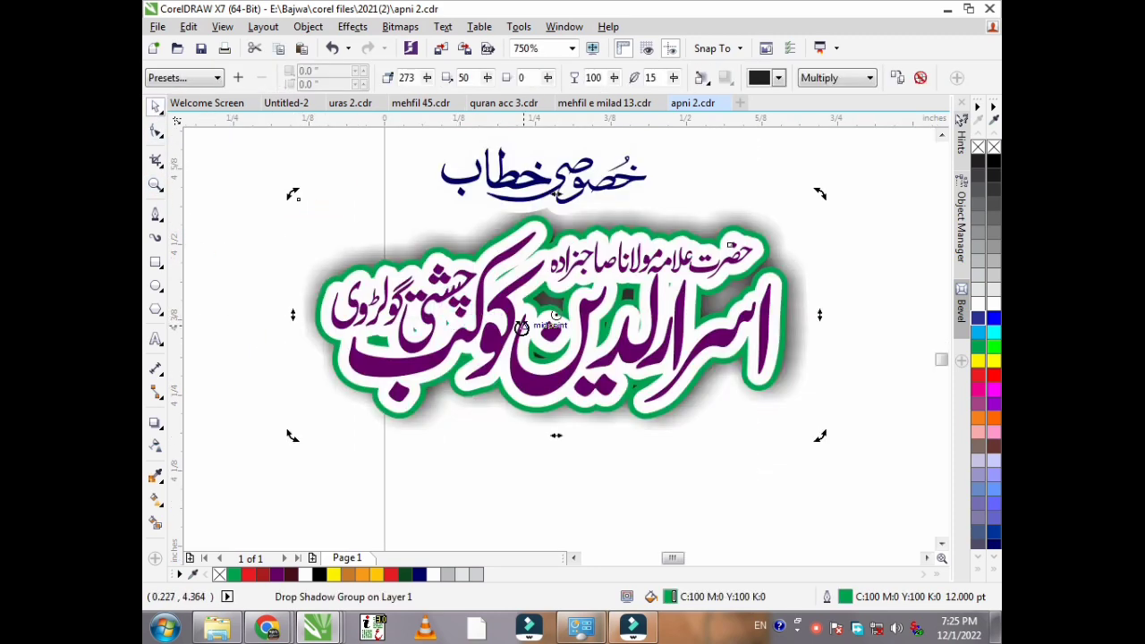
click(541, 322)
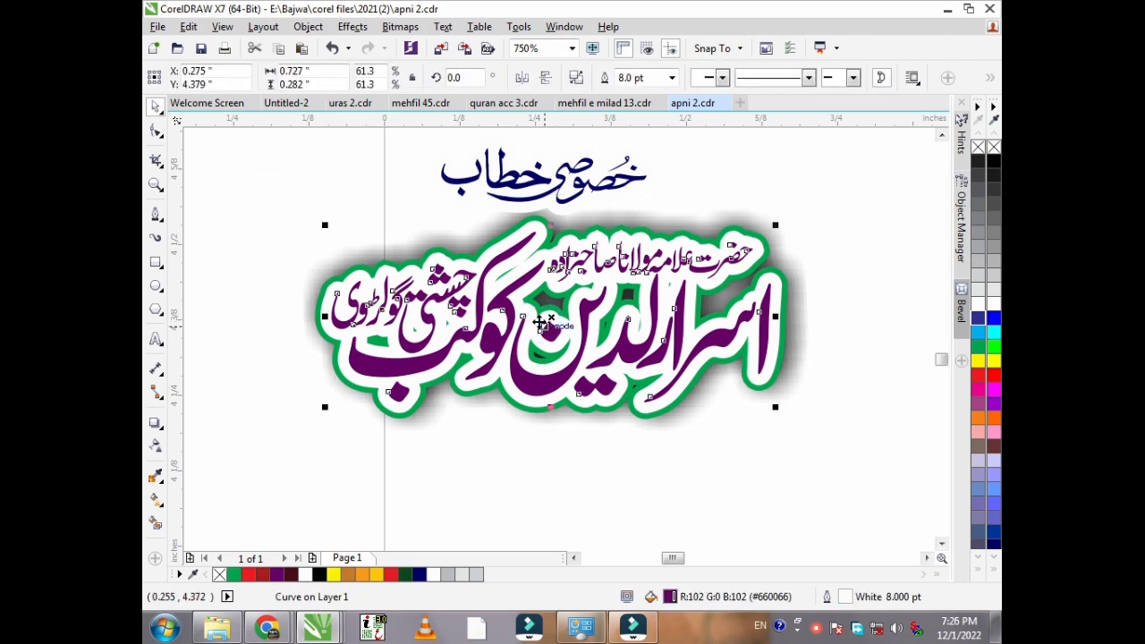
drag(541, 322, 522, 447)
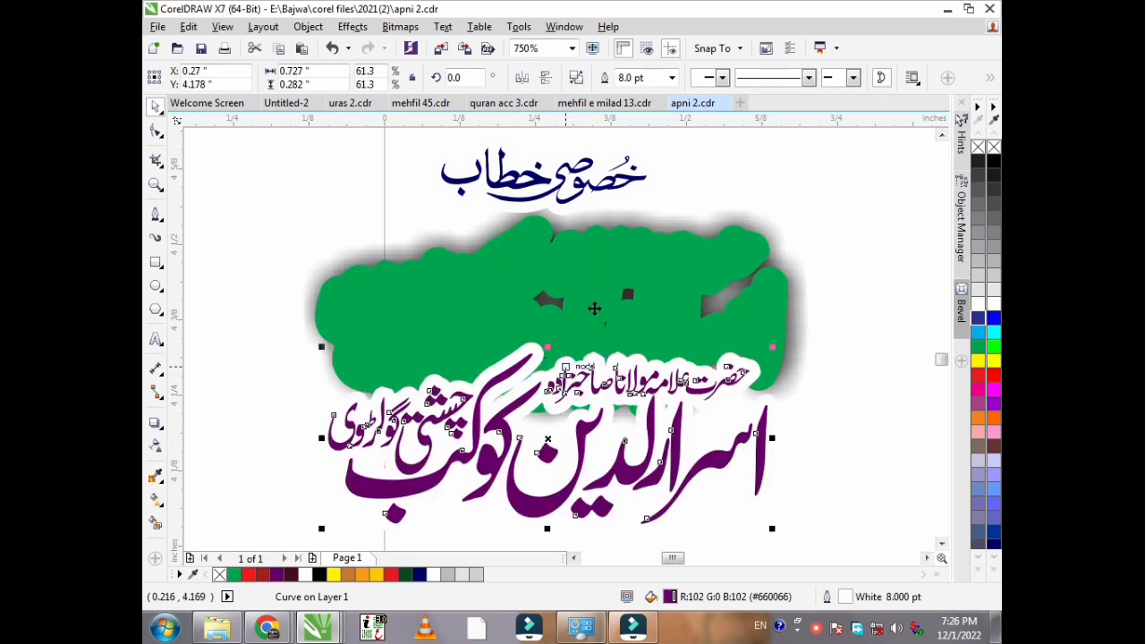
drag(600, 285, 467, 281)
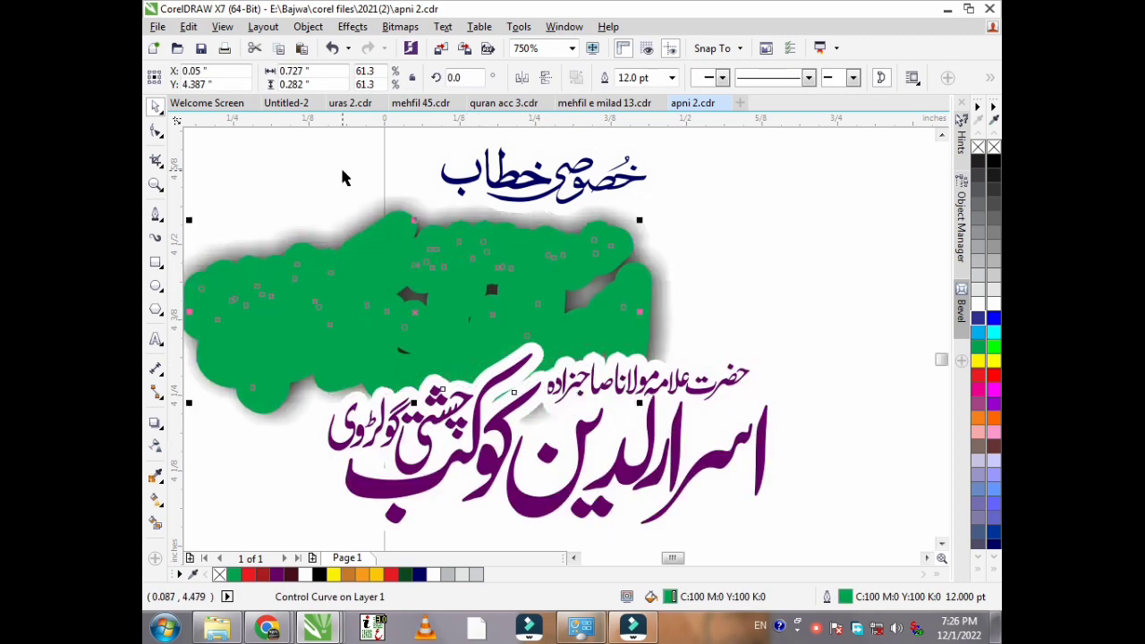
Step: Move the leftmost guest's name block off the poster and separate its yellow lettering from the red backing
scroll(340, 165, down, 1)
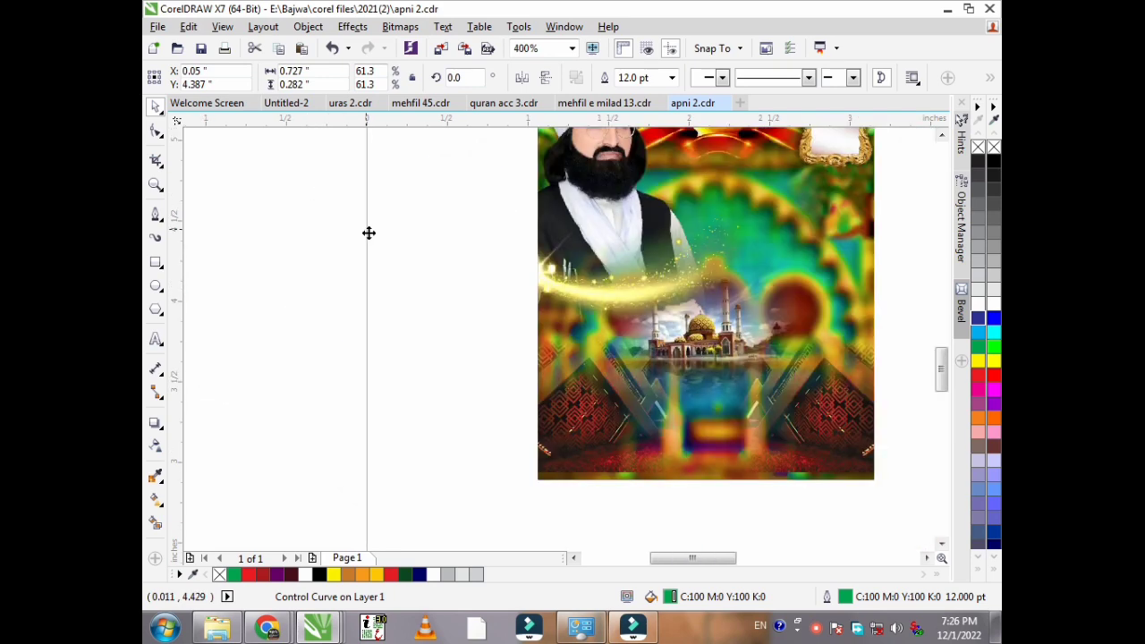
drag(502, 353, 433, 447)
click(458, 380)
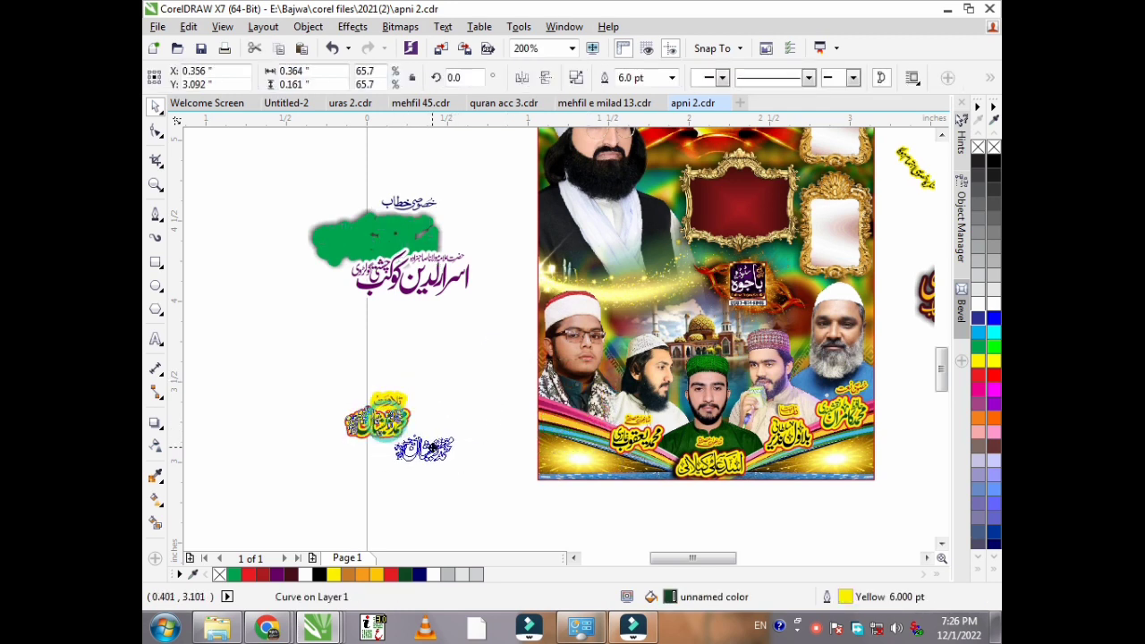
click(468, 399)
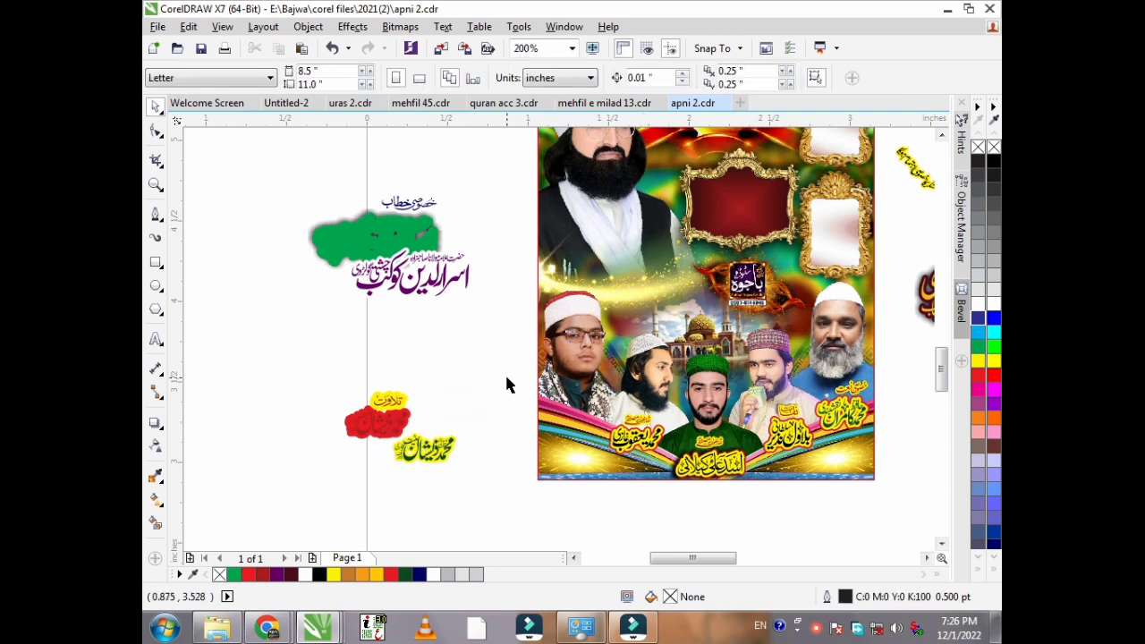
Step: Move the second guest's name block off the poster and pull its lettering away from the red backing
drag(507, 378, 679, 480)
drag(636, 438, 484, 406)
click(488, 423)
click(616, 494)
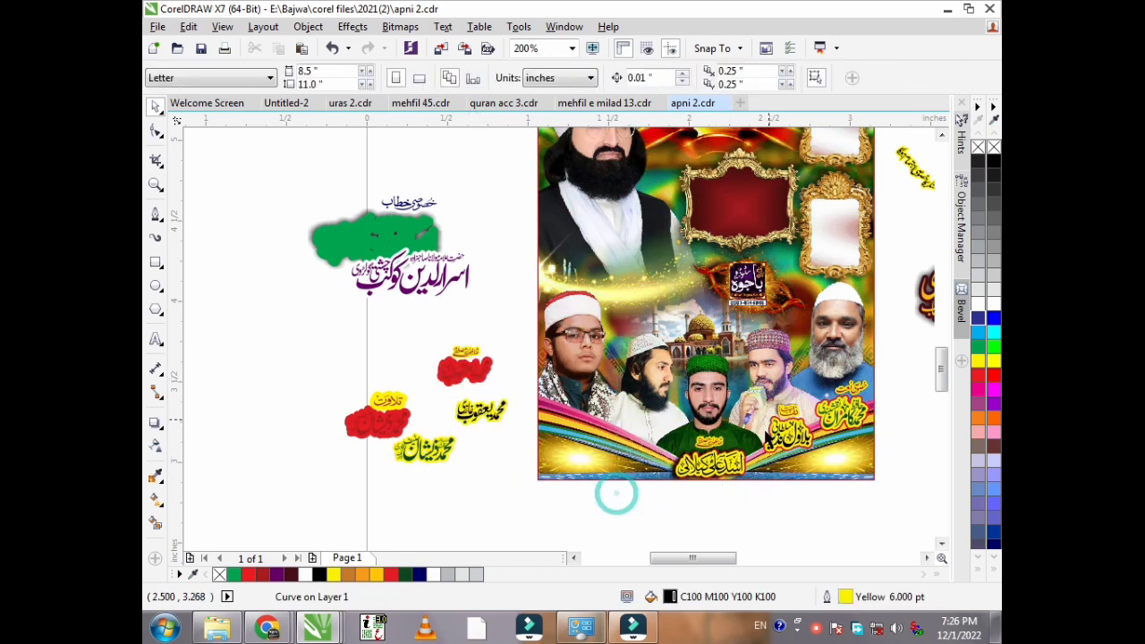
Step: Move the name blocks of the two guests at the poster's lower right to the blank area below it
click(725, 457)
click(782, 499)
drag(755, 521, 855, 390)
drag(789, 426, 737, 528)
click(908, 349)
drag(816, 448, 810, 449)
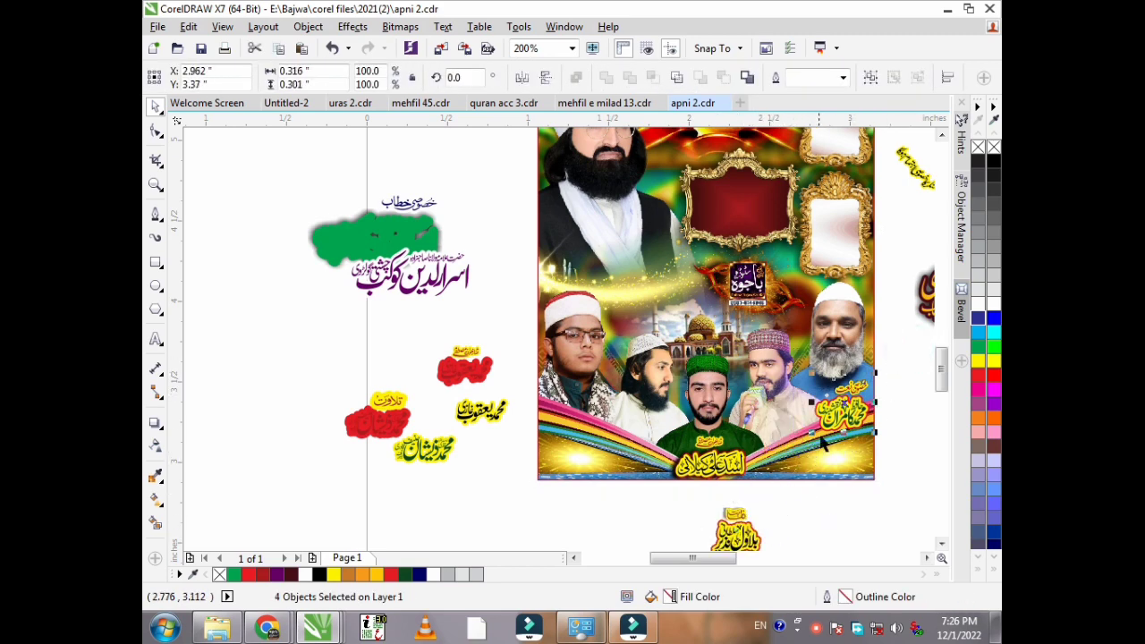
drag(848, 411, 848, 514)
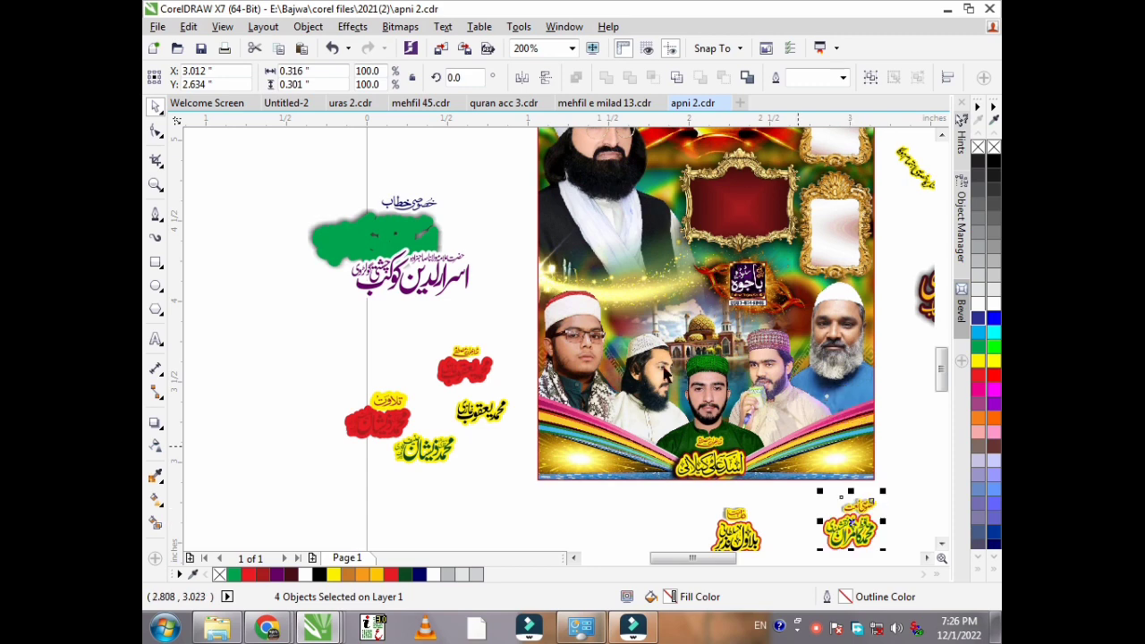
Step: Open the poster's PowerClip contents for editing and pull the centre guest's name and small caption out to the left
click(662, 372)
click(659, 507)
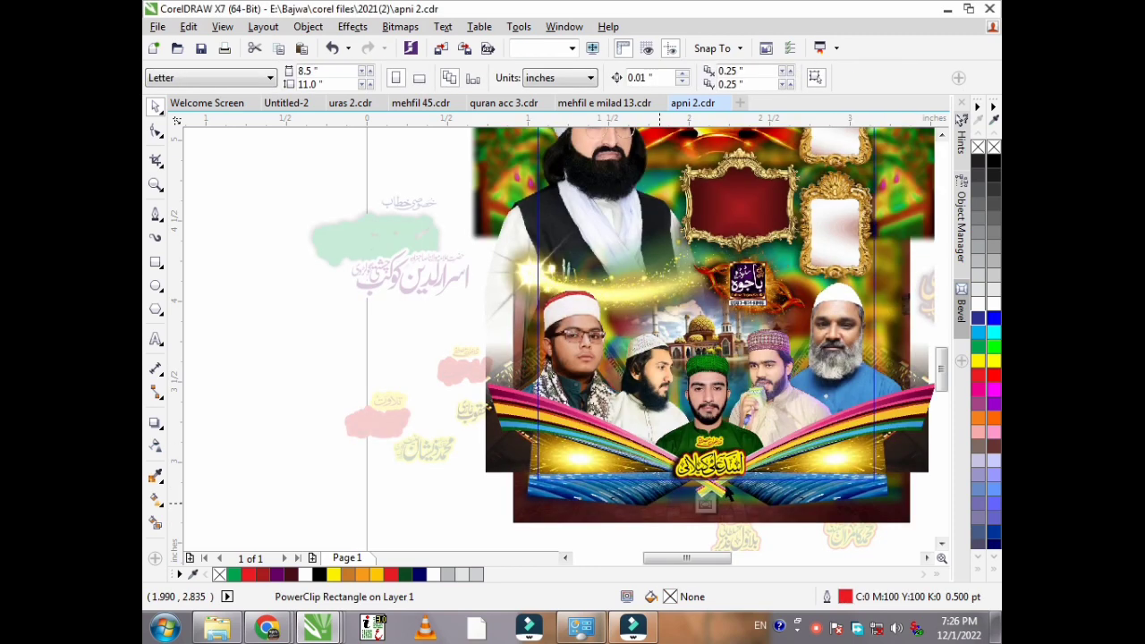
mouse_move(731, 464)
mouse_down()
mouse_move(626, 494)
mouse_move(451, 494)
mouse_up()
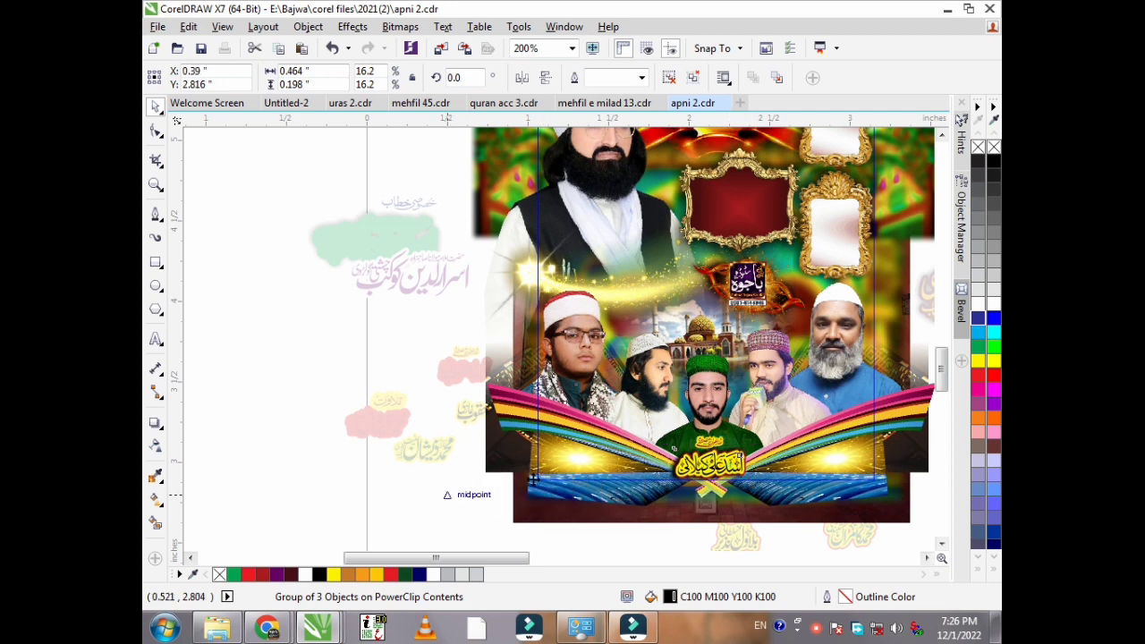
drag(716, 440, 416, 459)
Step: Move the portraits of the green-capped, red-and-white-capped, side-facing white-capped and microphone-holding guests out to the poster's left
drag(716, 393, 350, 312)
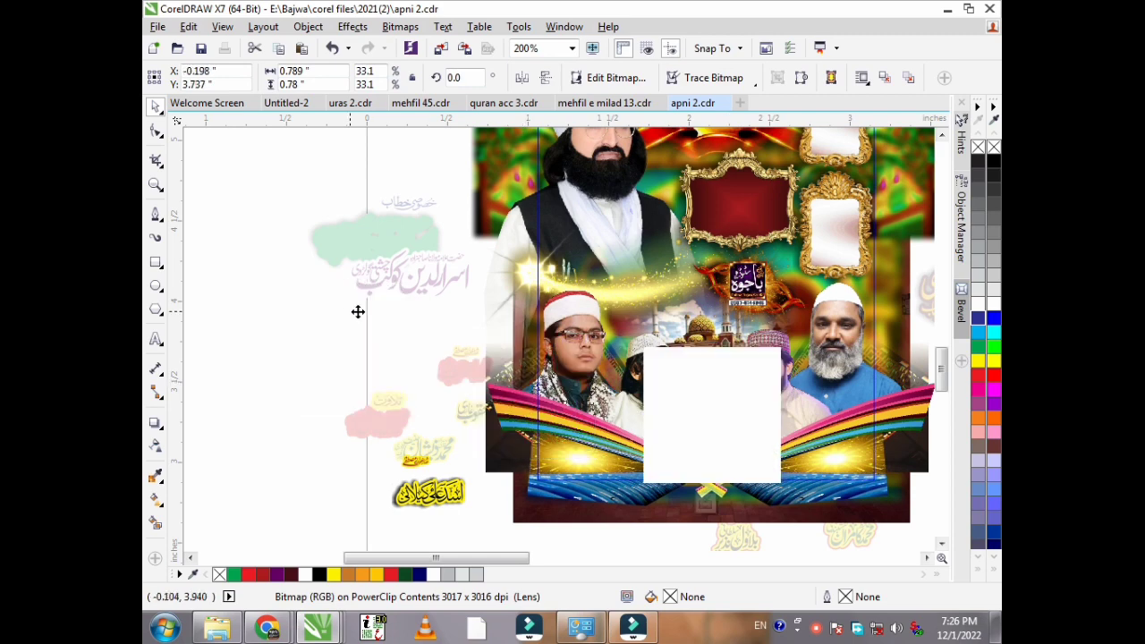
click(604, 358)
click(588, 336)
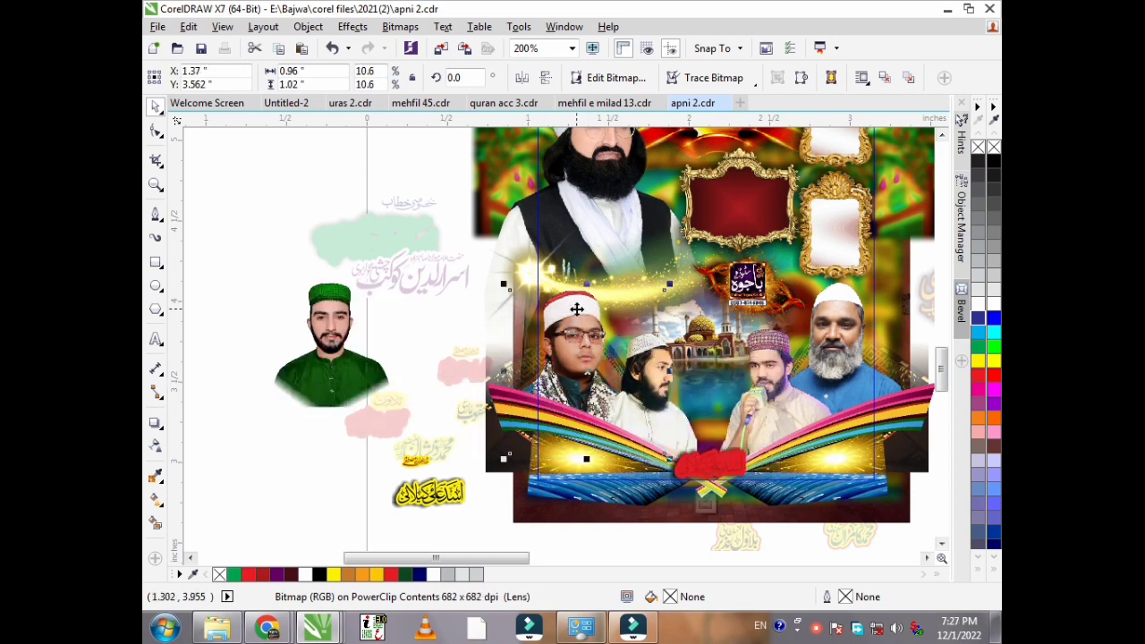
drag(584, 376, 259, 355)
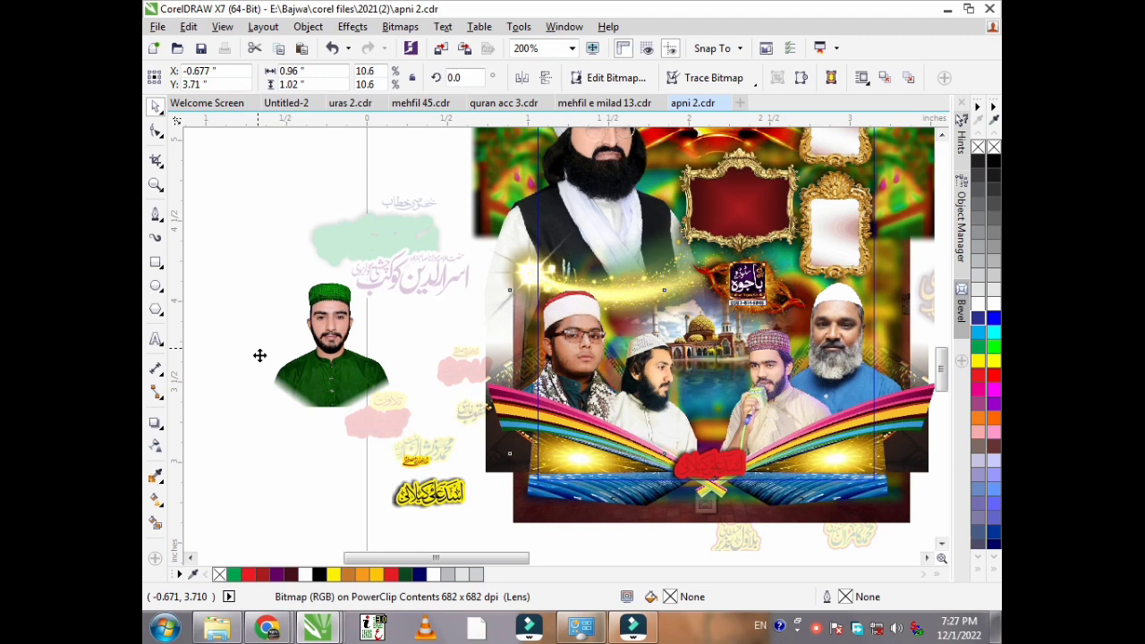
click(585, 358)
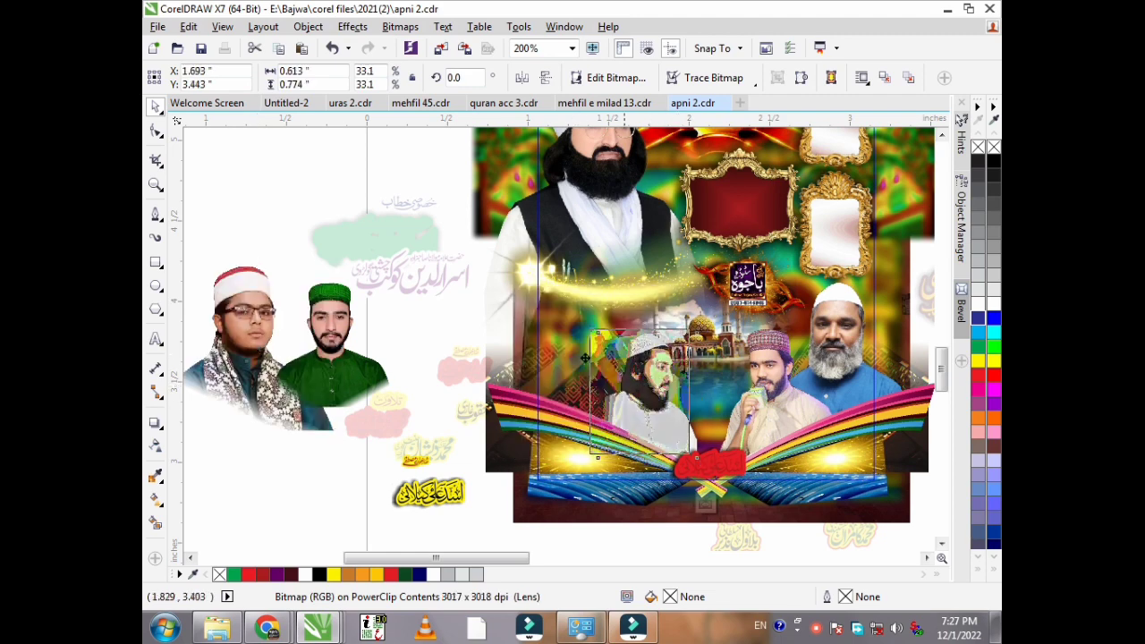
drag(585, 358, 435, 332)
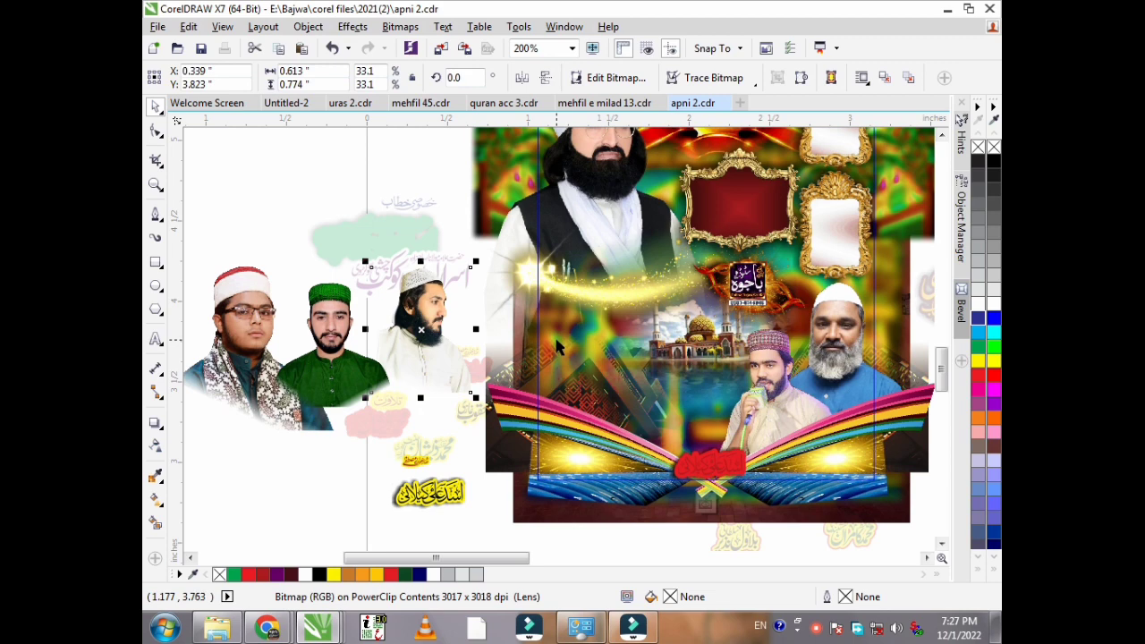
drag(762, 368, 281, 226)
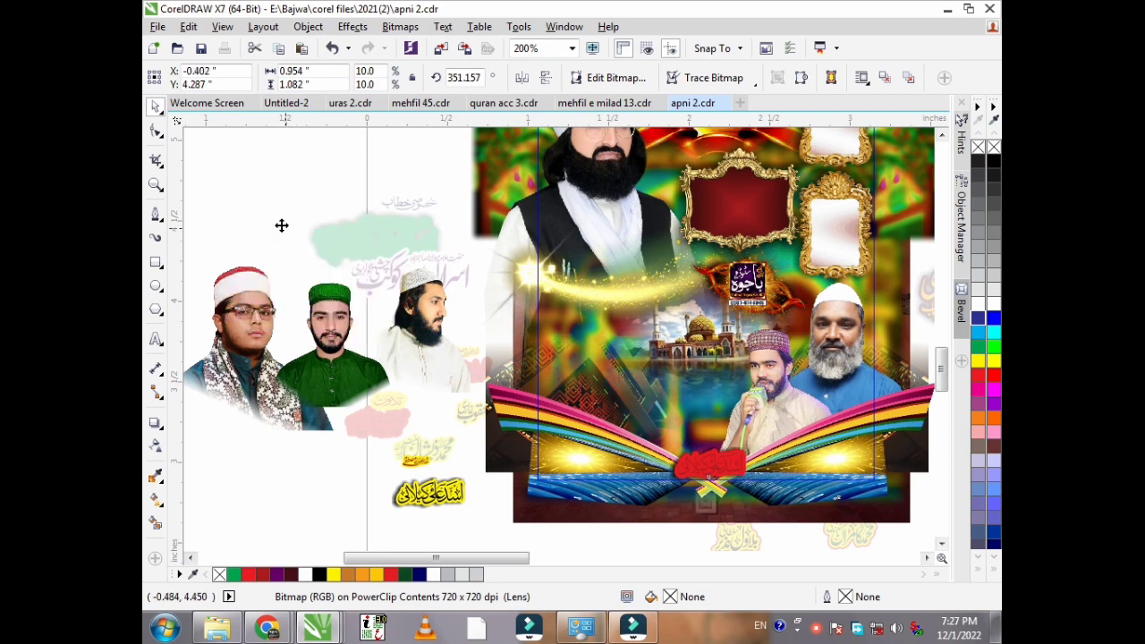
Step: Move the portraits of the white-capped guest in blue and the large turbaned figure out to the poster's left
click(846, 340)
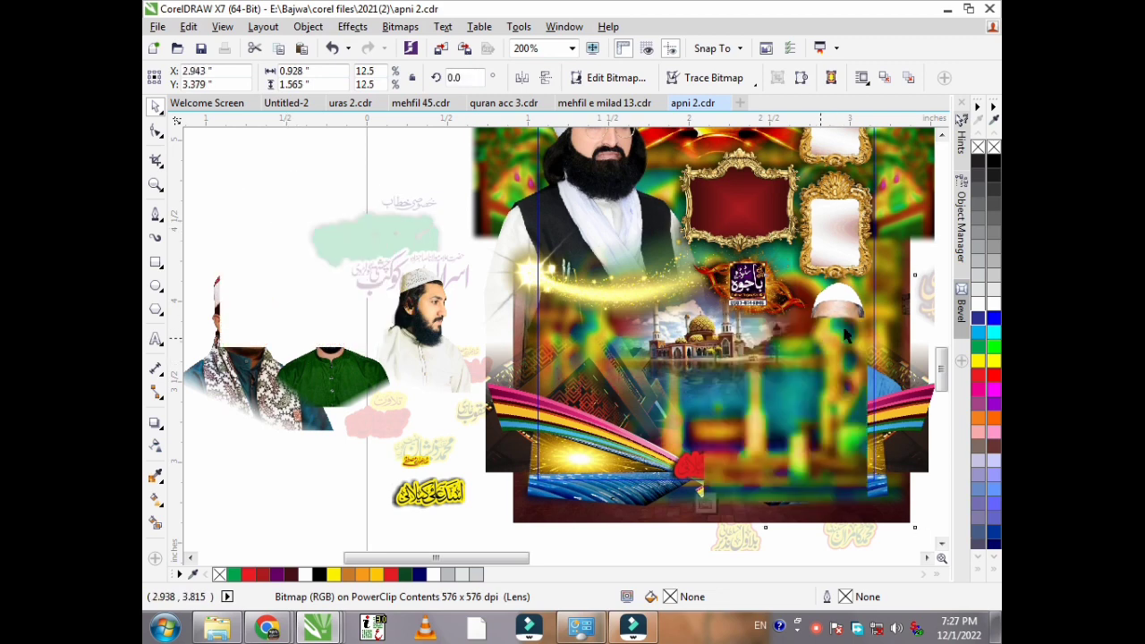
drag(846, 336, 408, 223)
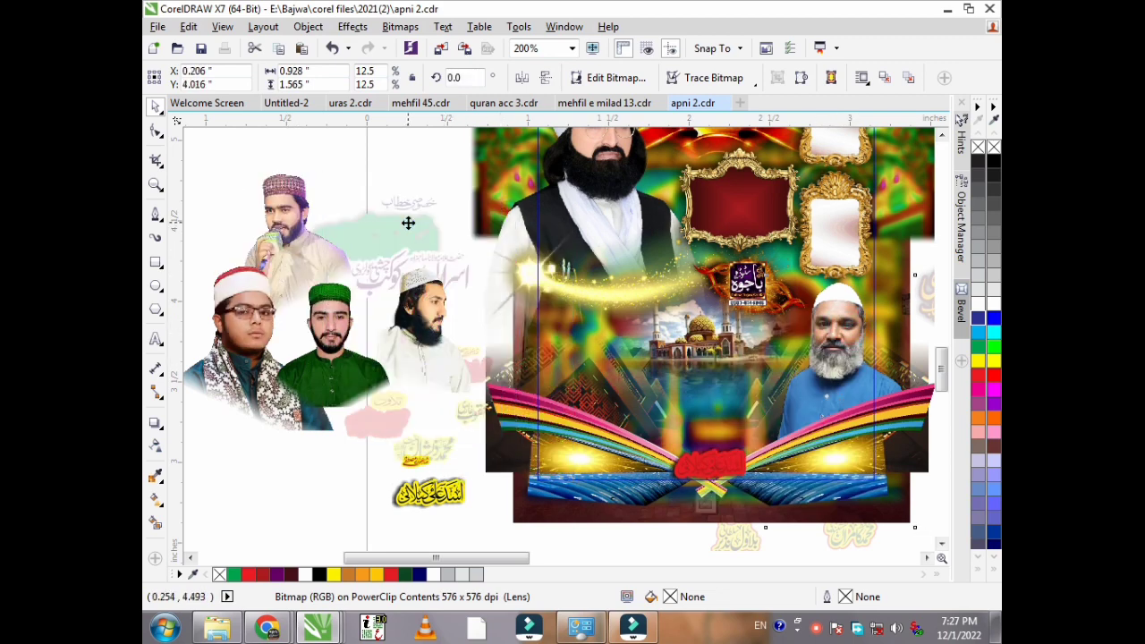
scroll(704, 309, down, 1)
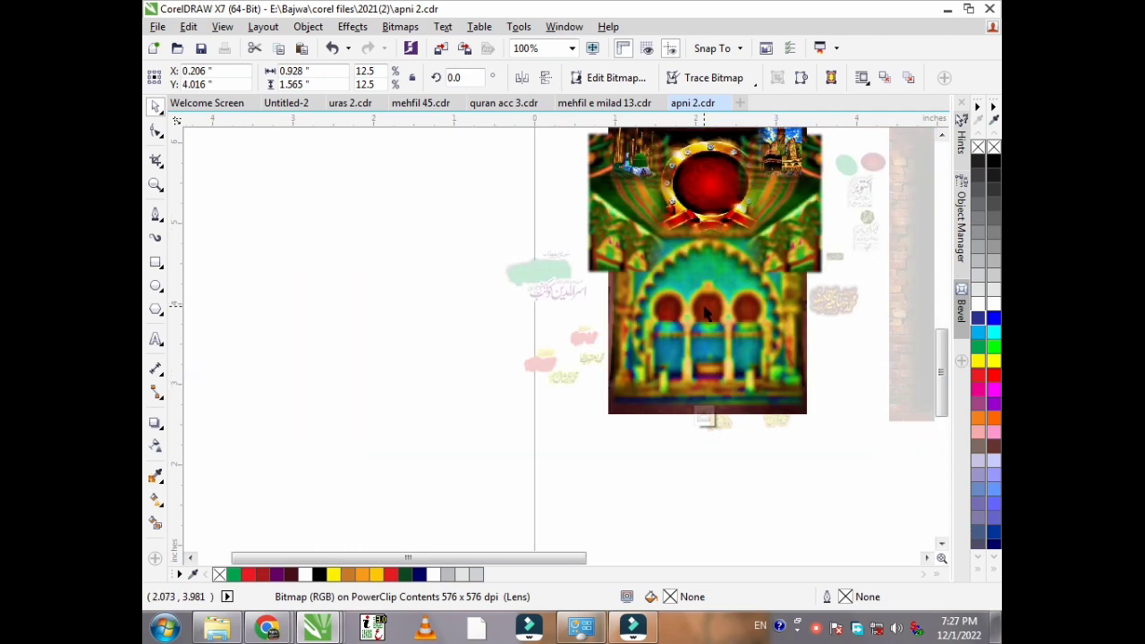
click(654, 208)
drag(661, 232, 360, 233)
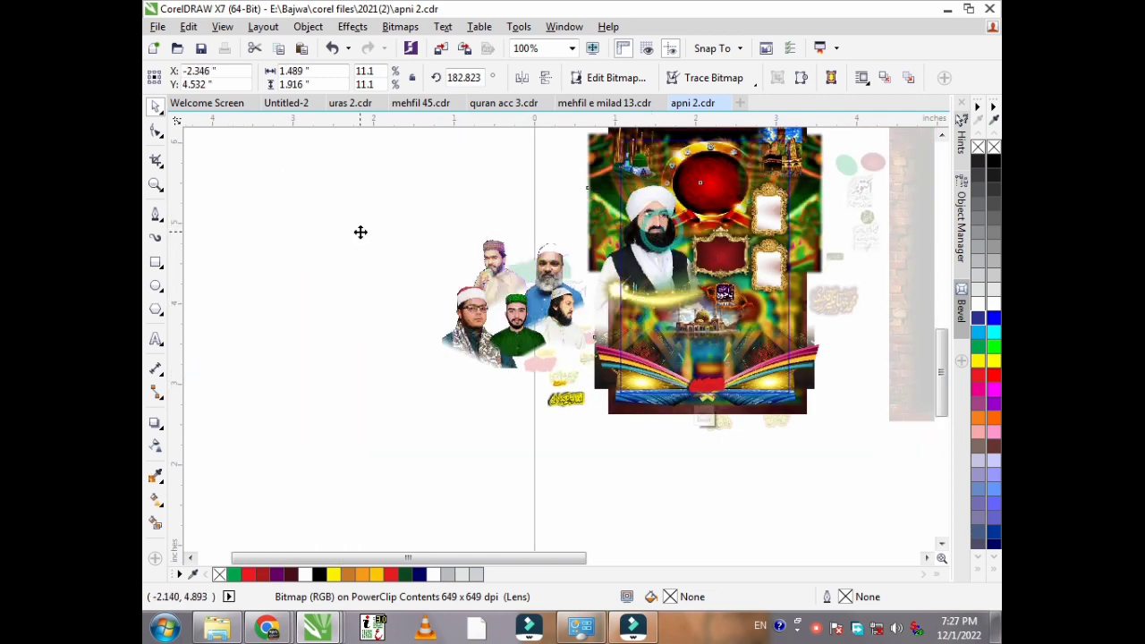
Step: Move the small studio logo, the glowing light burst and the flame emblem out below the portraits on the poster's left
drag(726, 294, 396, 387)
drag(718, 335, 733, 306)
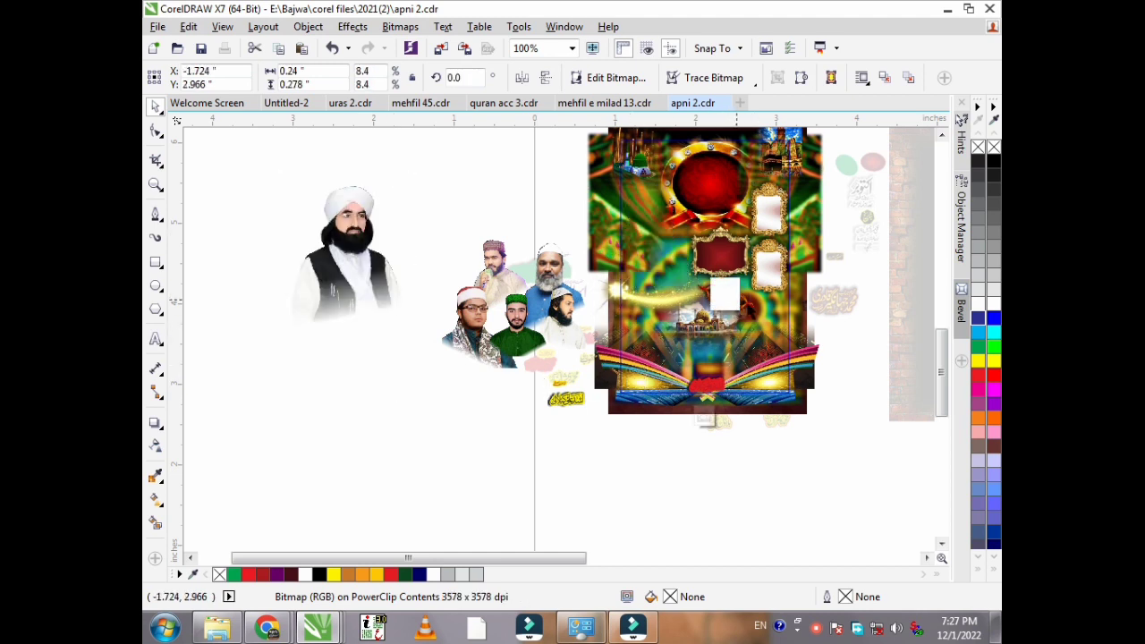
key(Escape)
drag(671, 334, 436, 377)
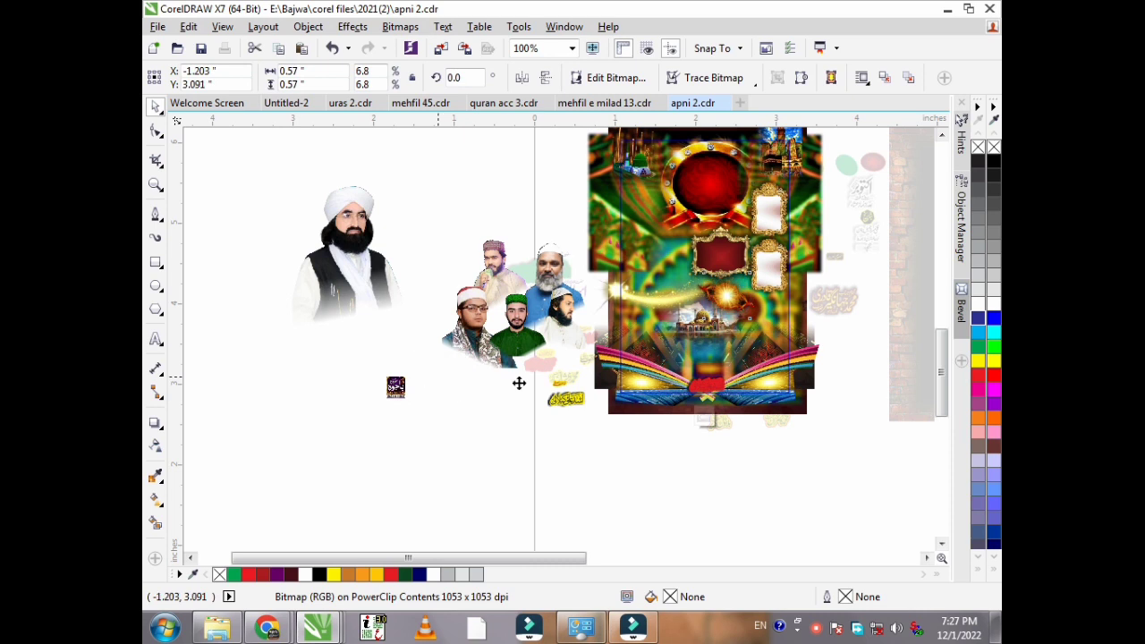
drag(734, 303, 435, 376)
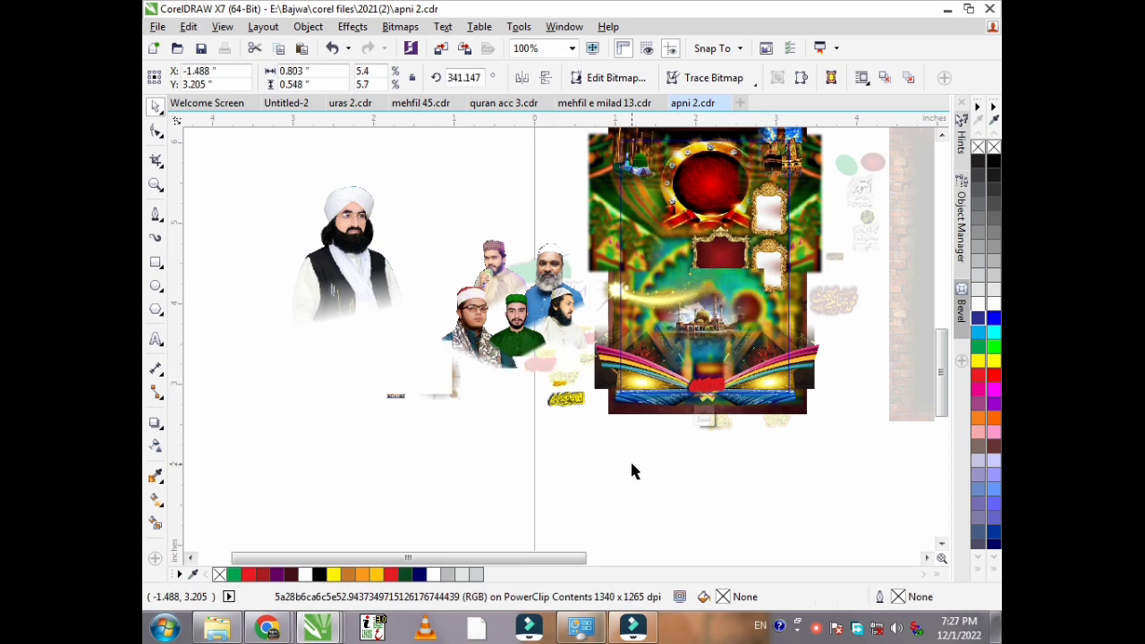
Step: Move the red name backing and the two gold-and-blue book page wedges to the blank area below the poster
drag(634, 459, 801, 350)
drag(720, 387, 637, 480)
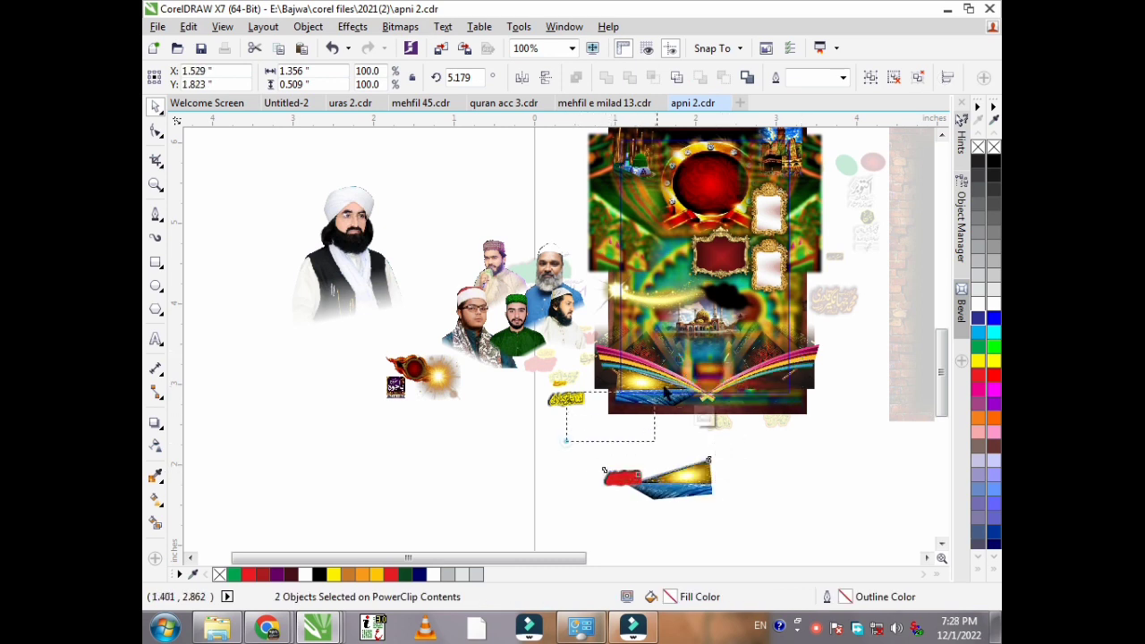
click(704, 416)
drag(705, 416, 536, 492)
key(ctrl+z)
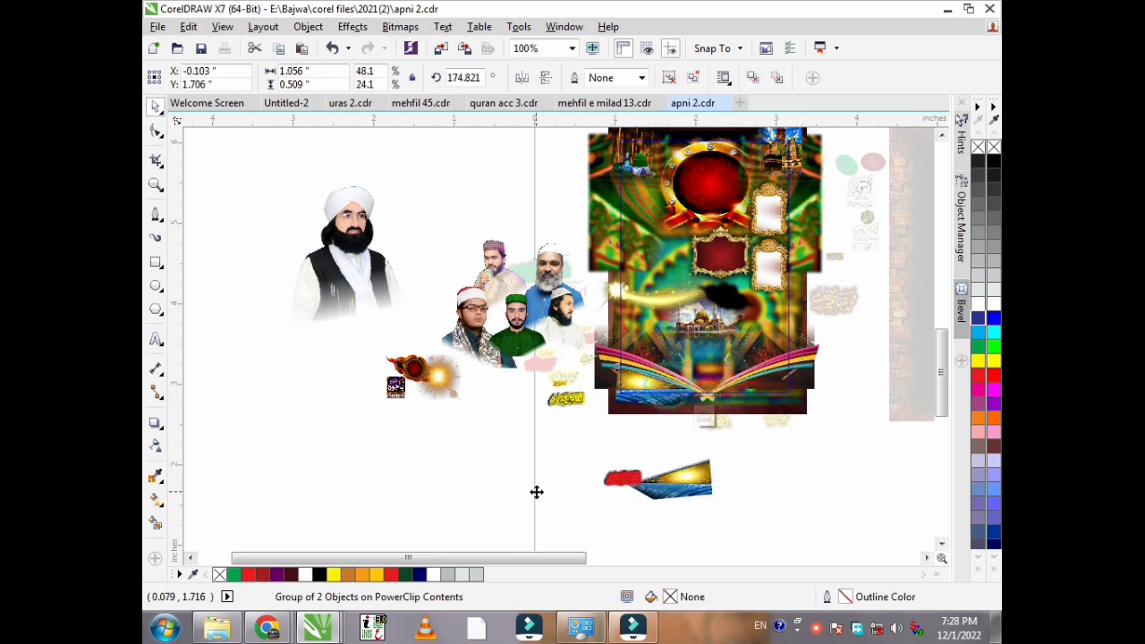
Step: Move the golden light trail out to the poster's left and the round red frame out to its right
drag(671, 299, 458, 225)
click(711, 184)
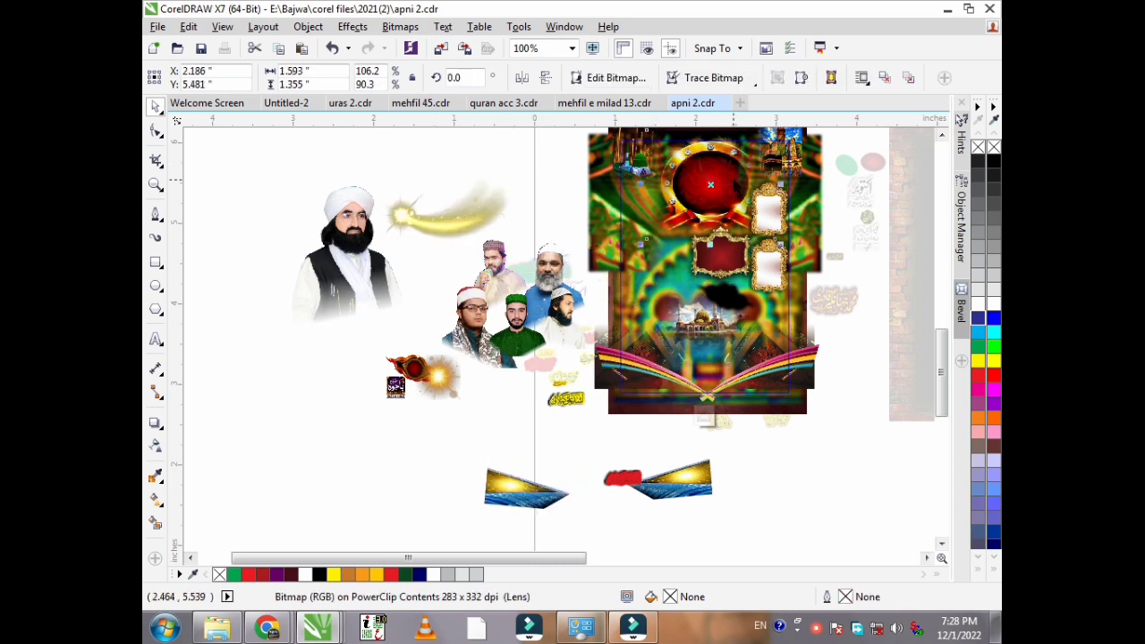
drag(710, 185, 851, 312)
Step: Move the two ornate white-centred gold frames to the poster's right, and the dark red plaque and black smudge to its left
click(901, 205)
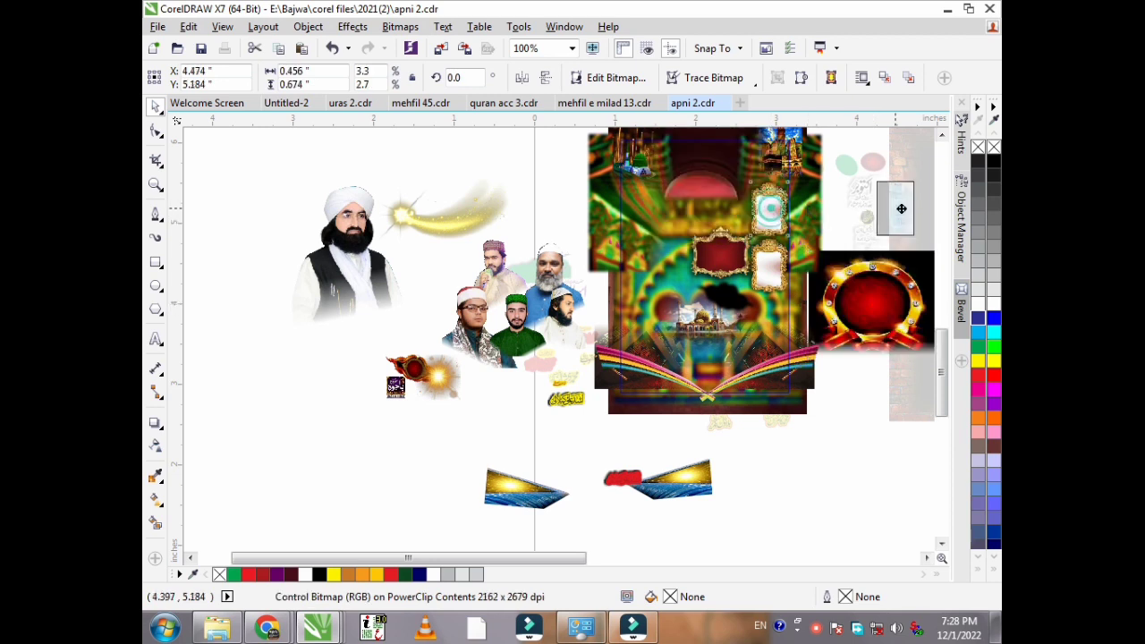
drag(907, 206, 864, 224)
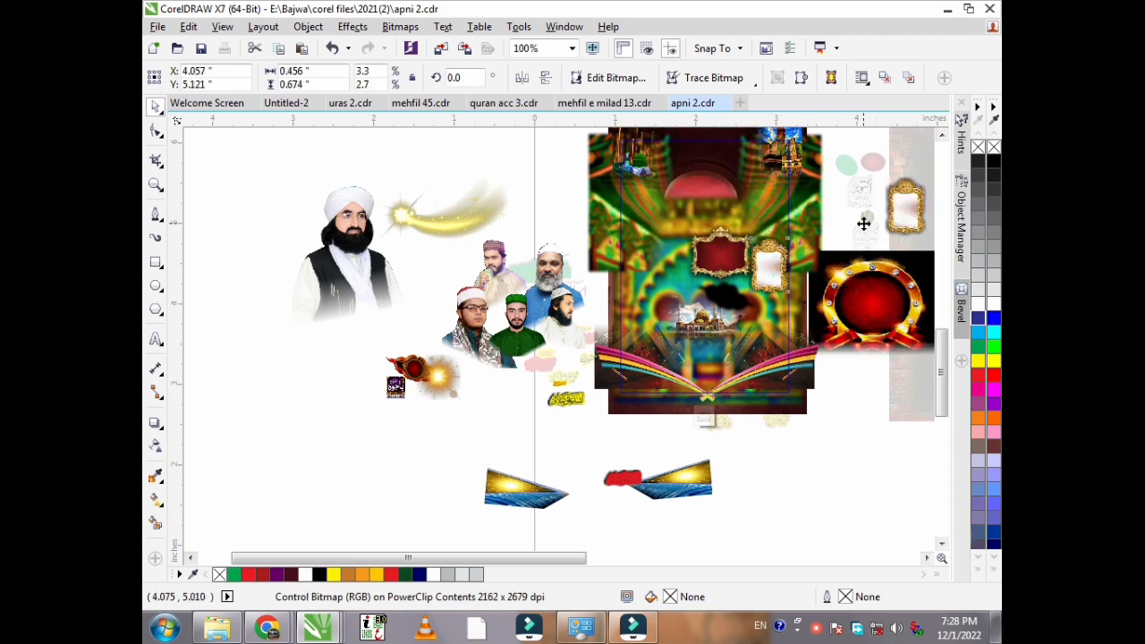
drag(774, 253, 866, 199)
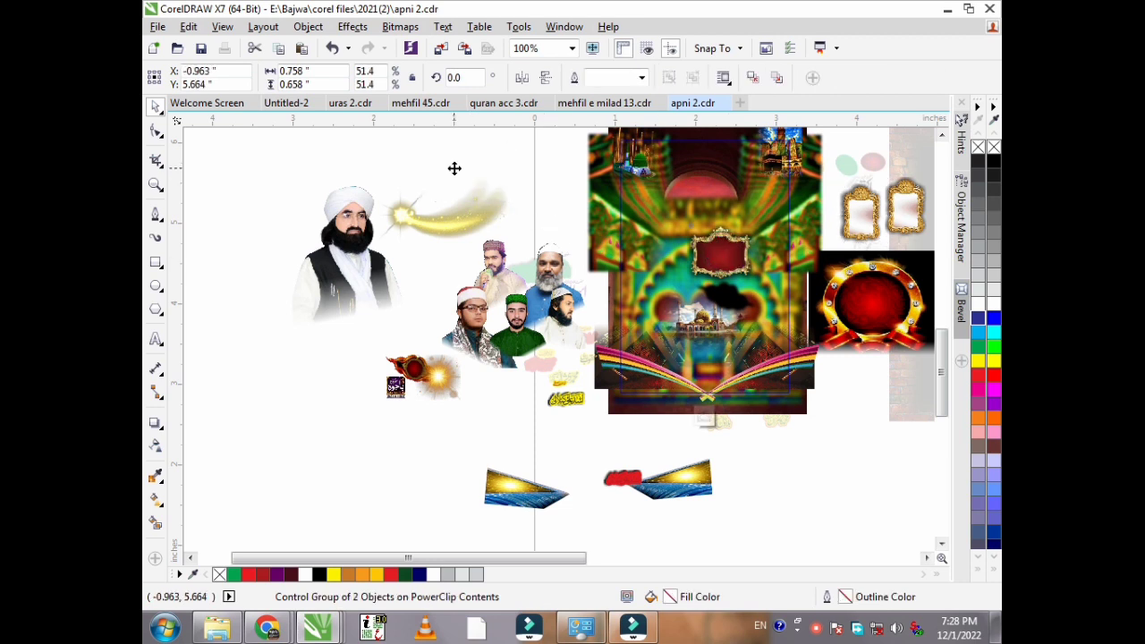
drag(455, 168, 455, 168)
drag(737, 304, 436, 280)
Step: Move the two shrine pictures from the poster's upper corners out to its left, one above and one below the turbaned portrait
click(705, 182)
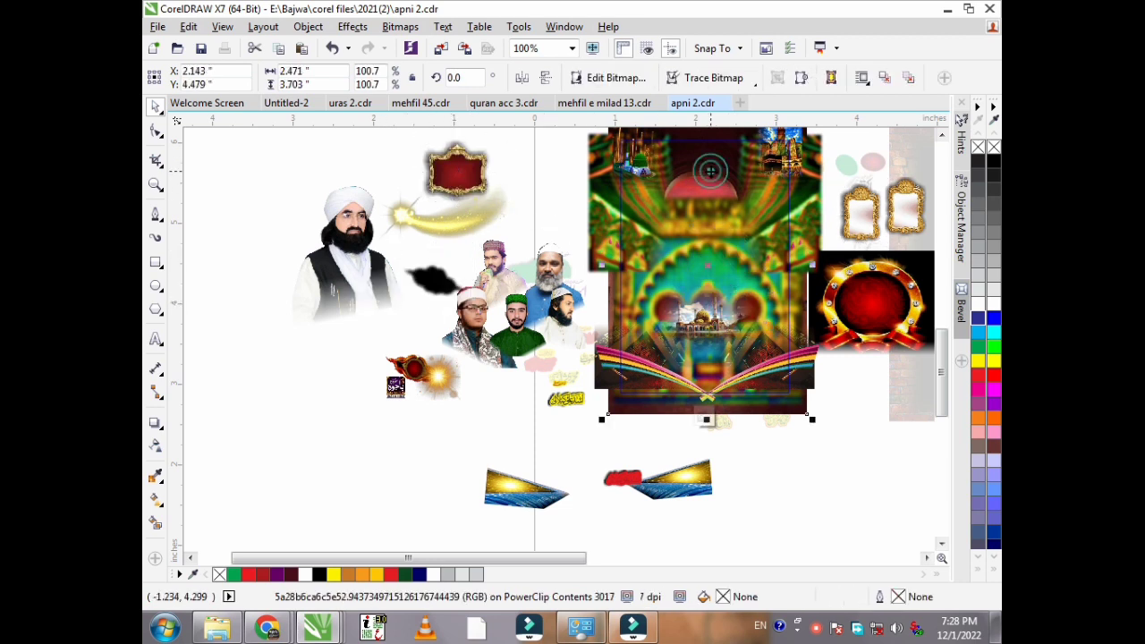
drag(634, 152, 368, 168)
drag(780, 150, 361, 363)
Step: Move the two dark red patterned panels and the two rainbow-striped page edges out to the poster's lower left and lower right
click(781, 157)
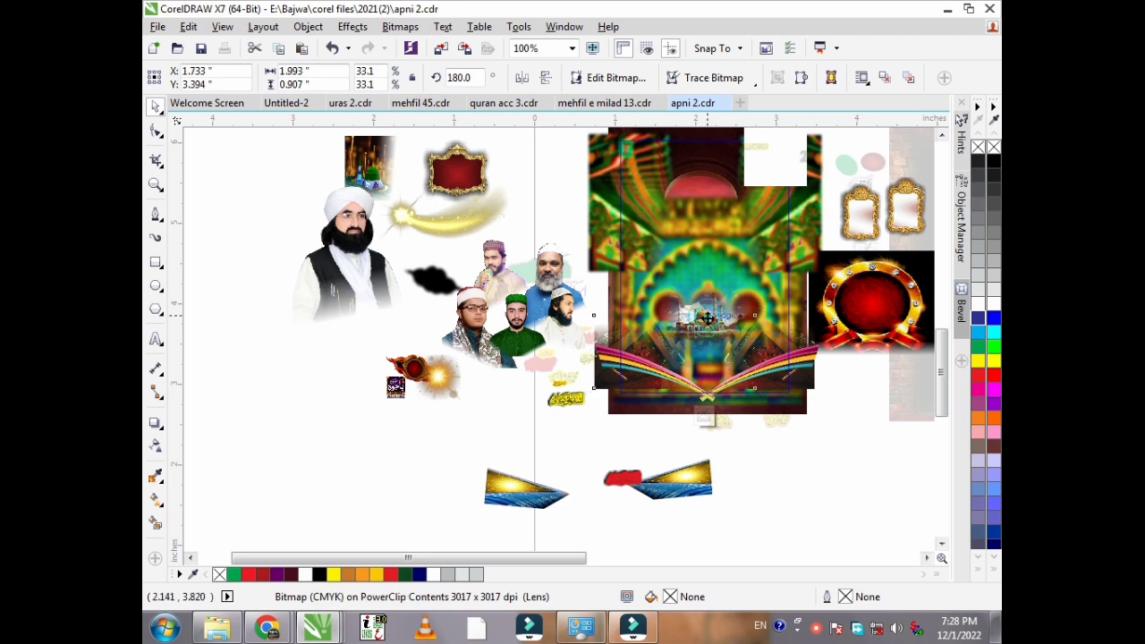
drag(781, 157, 415, 405)
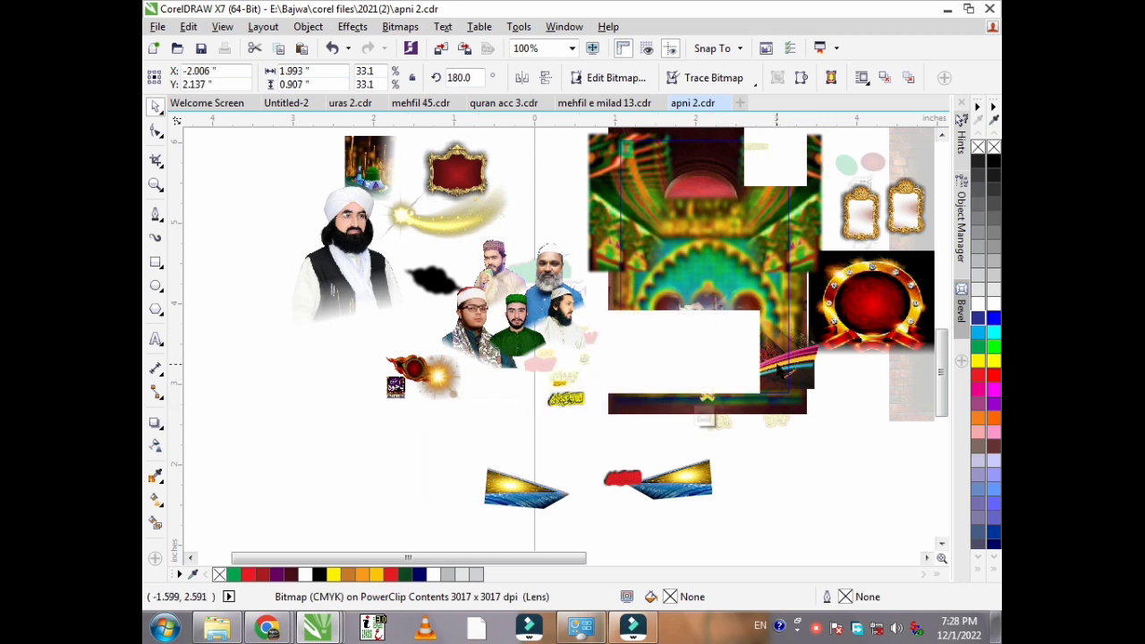
click(776, 362)
drag(775, 362, 829, 436)
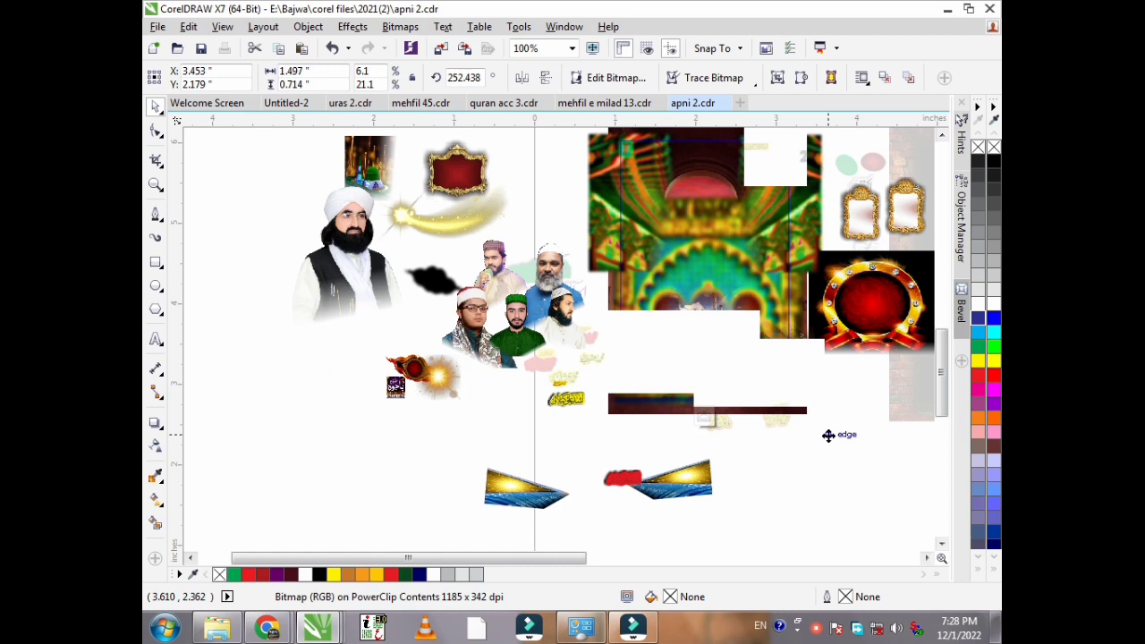
drag(829, 435, 829, 436)
drag(776, 356, 862, 501)
drag(644, 365, 436, 429)
Step: Move the lakeside mosque picture to the poster's lower left and pull the two blurred green side panels out to either side
click(714, 311)
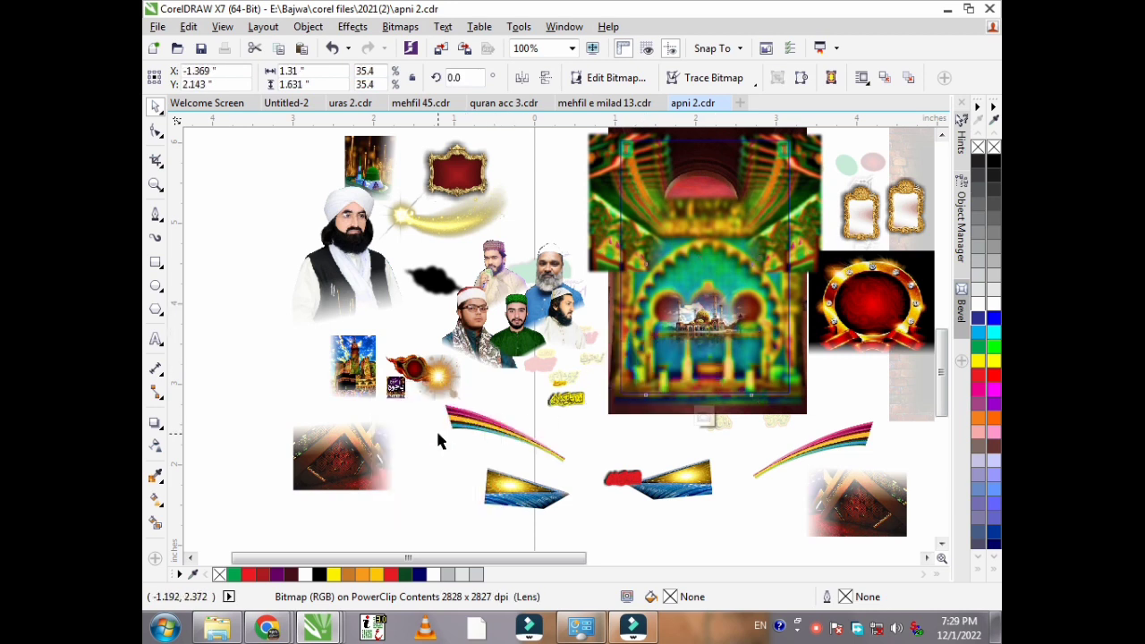
click(596, 219)
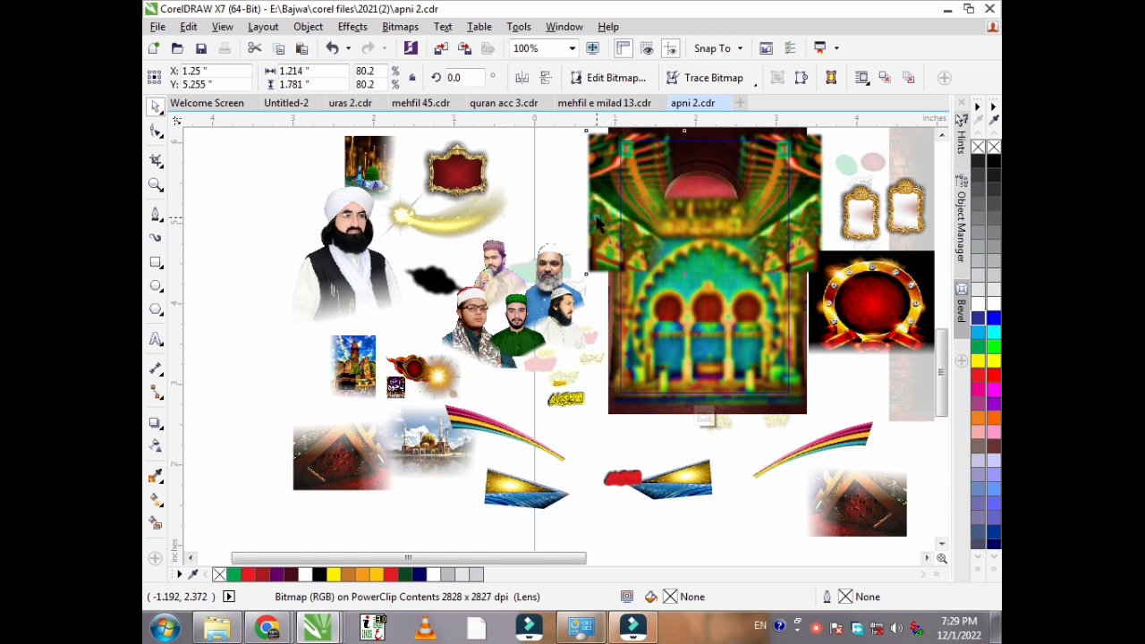
drag(635, 204, 493, 195)
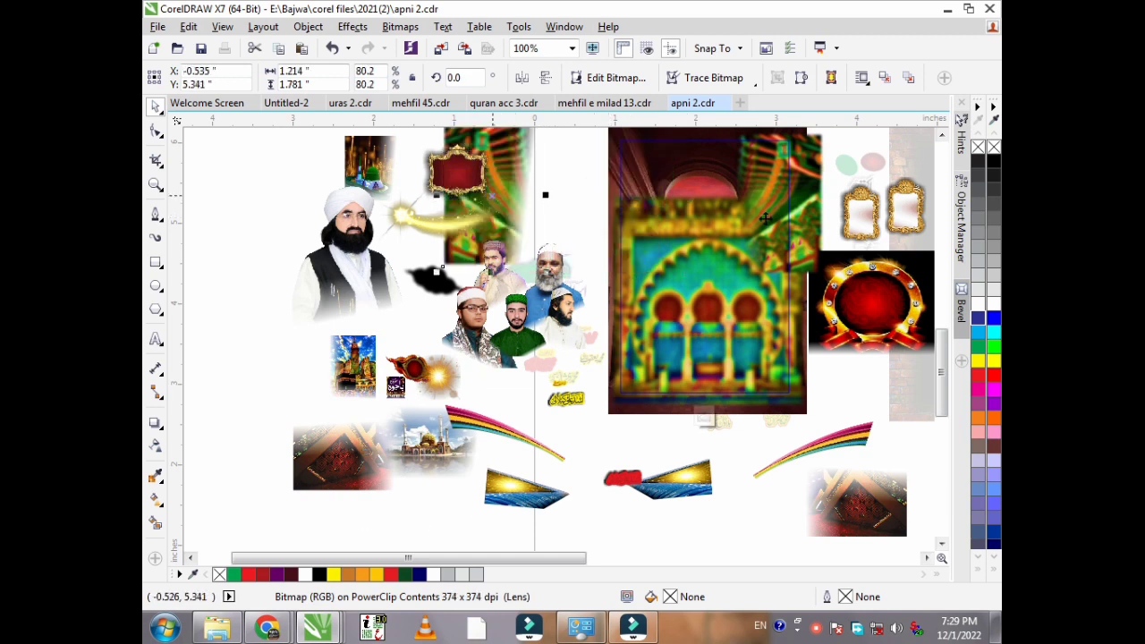
click(809, 218)
drag(782, 211, 875, 220)
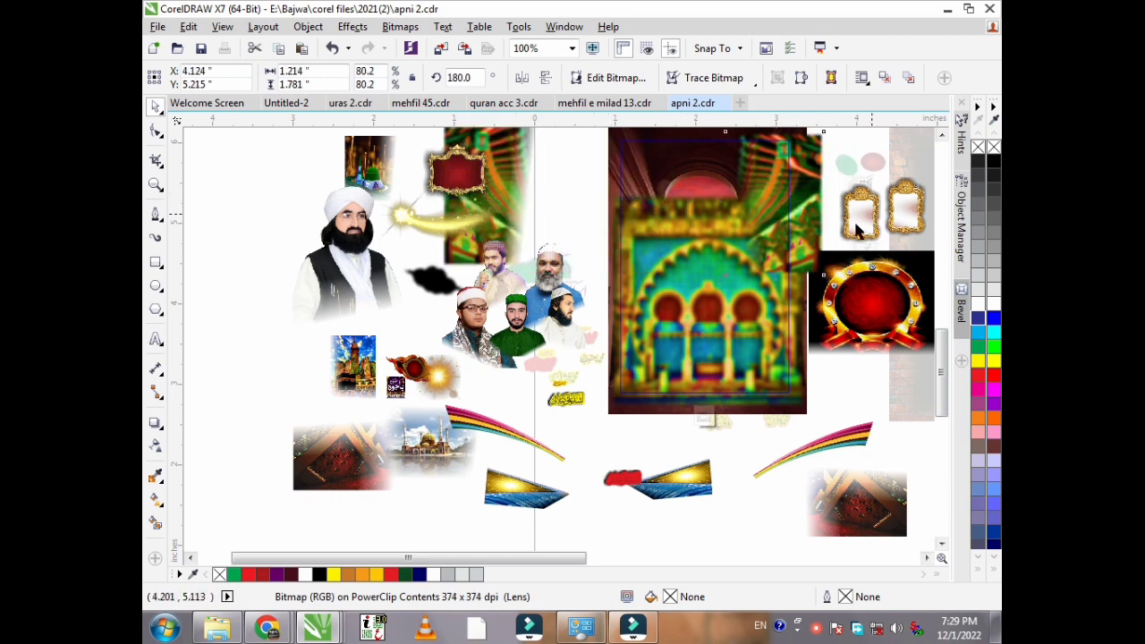
Step: Move the blurred green arch backdrop out to the poster's left and the red hall background out to its right
click(675, 243)
drag(666, 236, 473, 235)
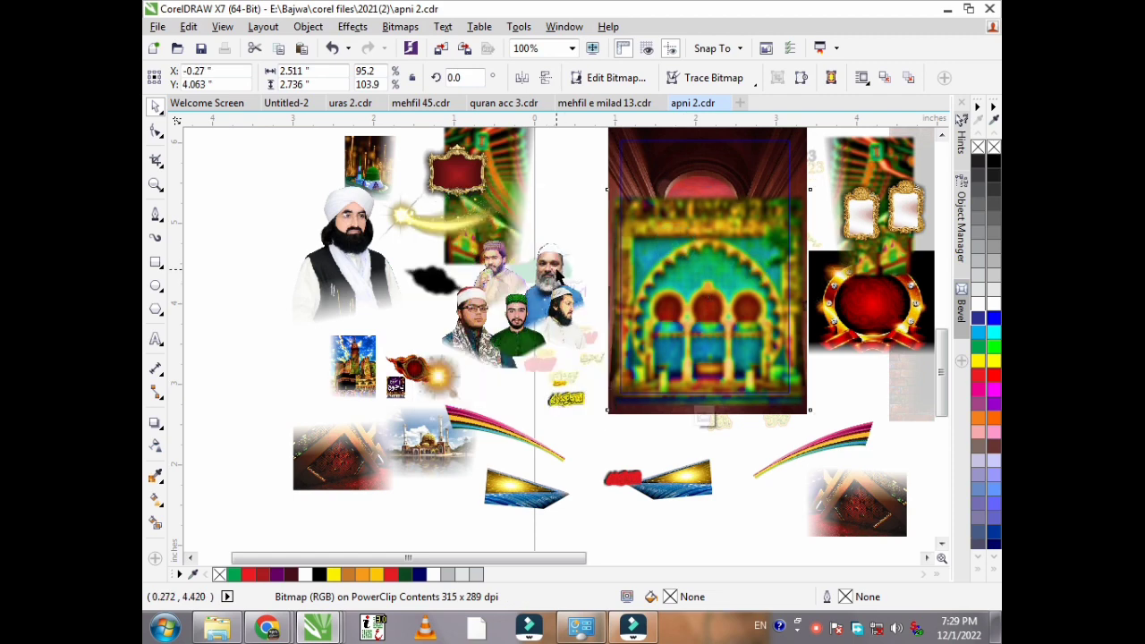
drag(559, 277, 562, 276)
drag(682, 222, 825, 313)
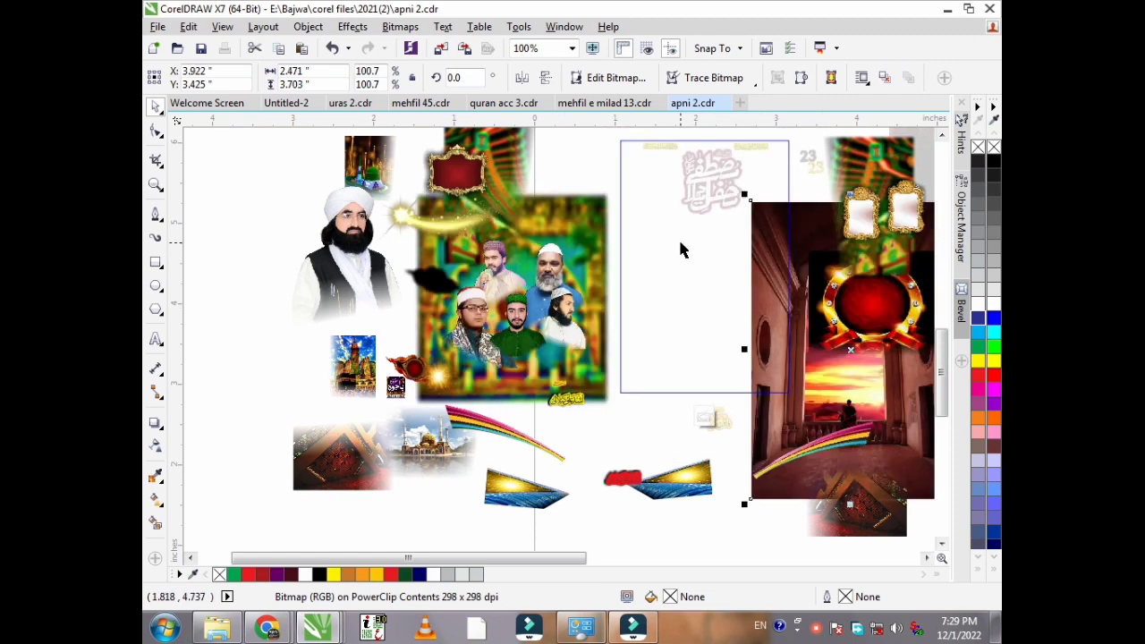
Step: Finish editing the PowerClip contents and move the title with its yellow caption lines off the poster to the page's left
scroll(680, 244, down, 1)
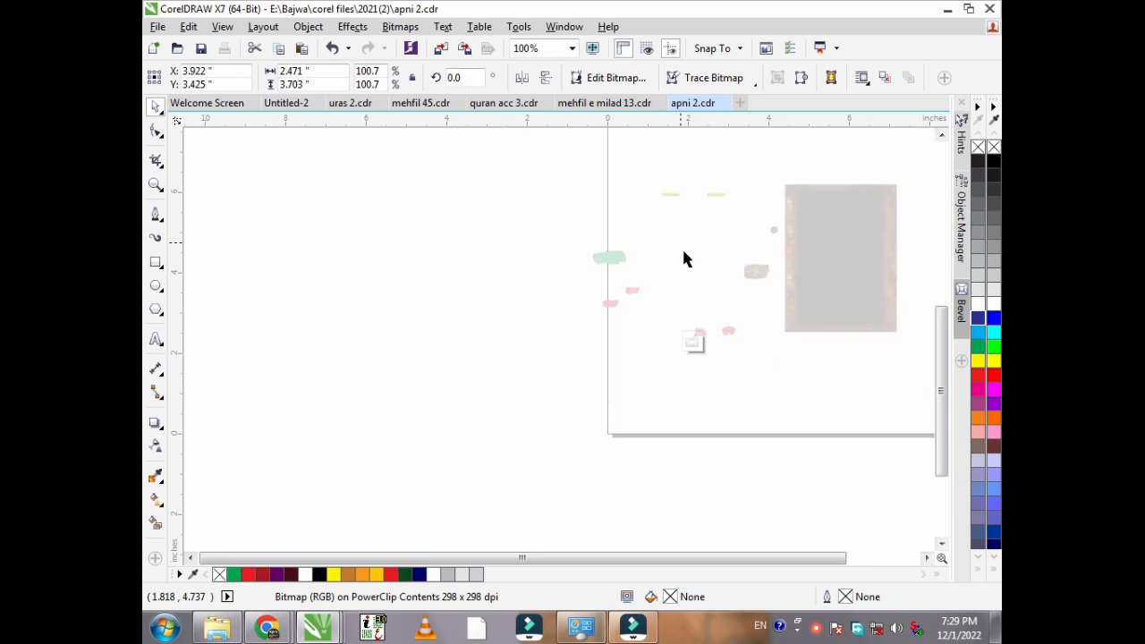
click(694, 343)
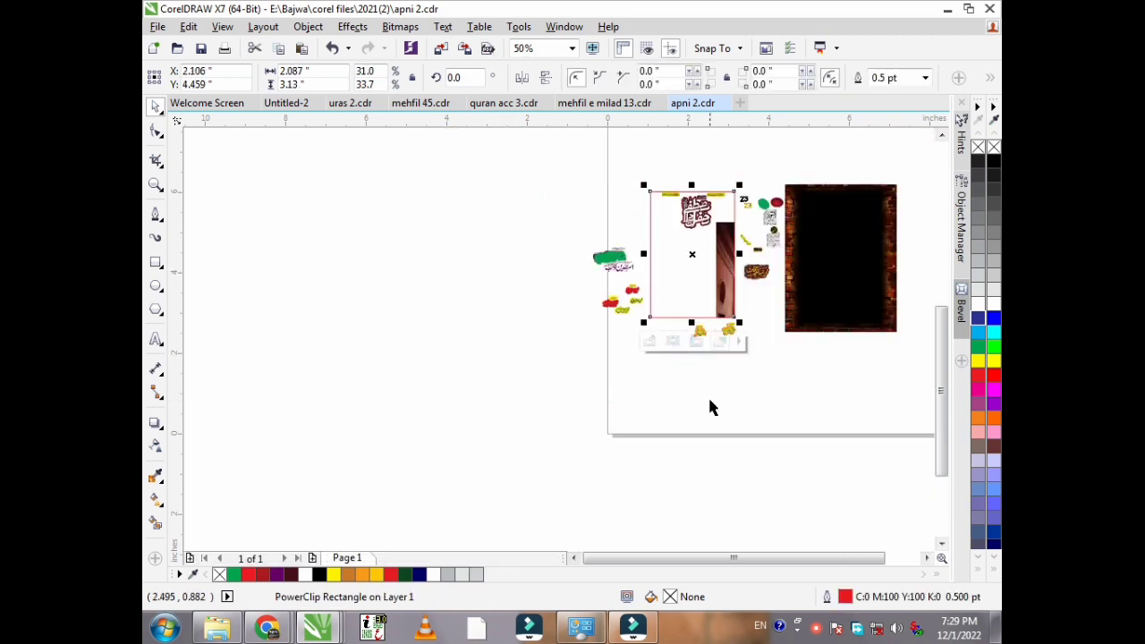
drag(627, 147, 616, 230)
Step: Pull the title apart by moving its white bevelled lettering to the right and its dark maroon backing to the left
click(157, 186)
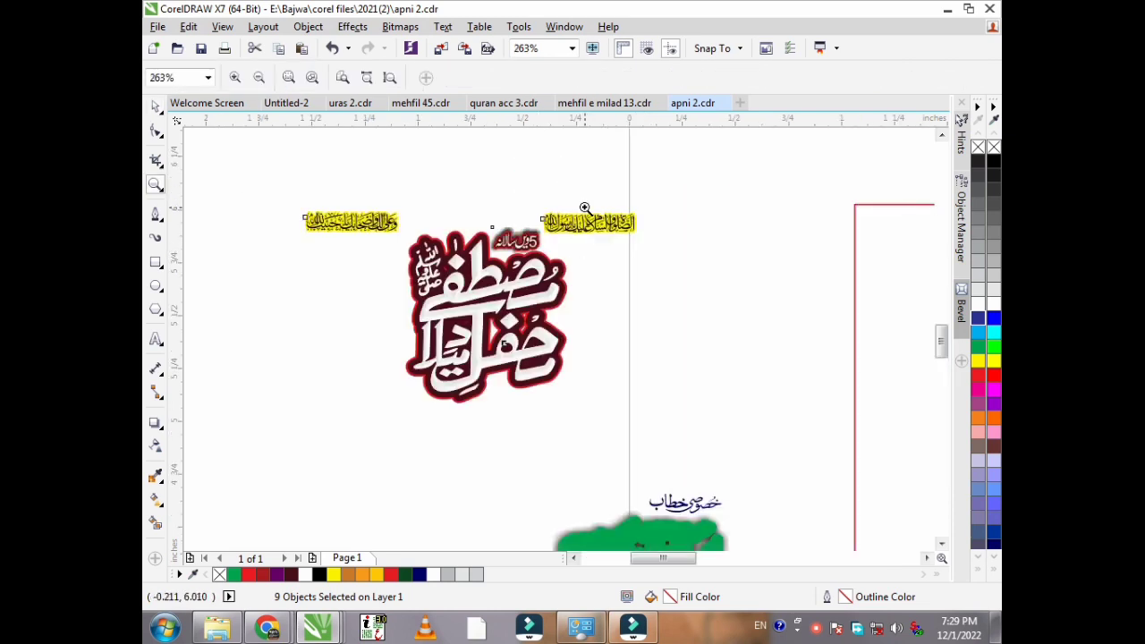
click(156, 107)
click(349, 286)
click(470, 283)
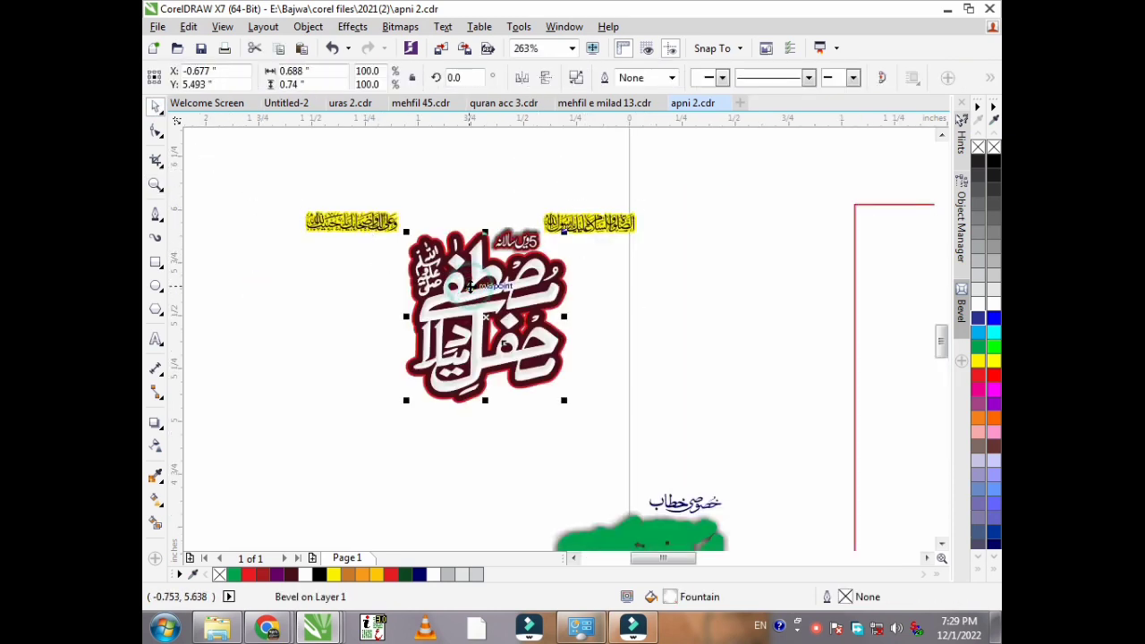
click(671, 357)
drag(472, 282, 635, 296)
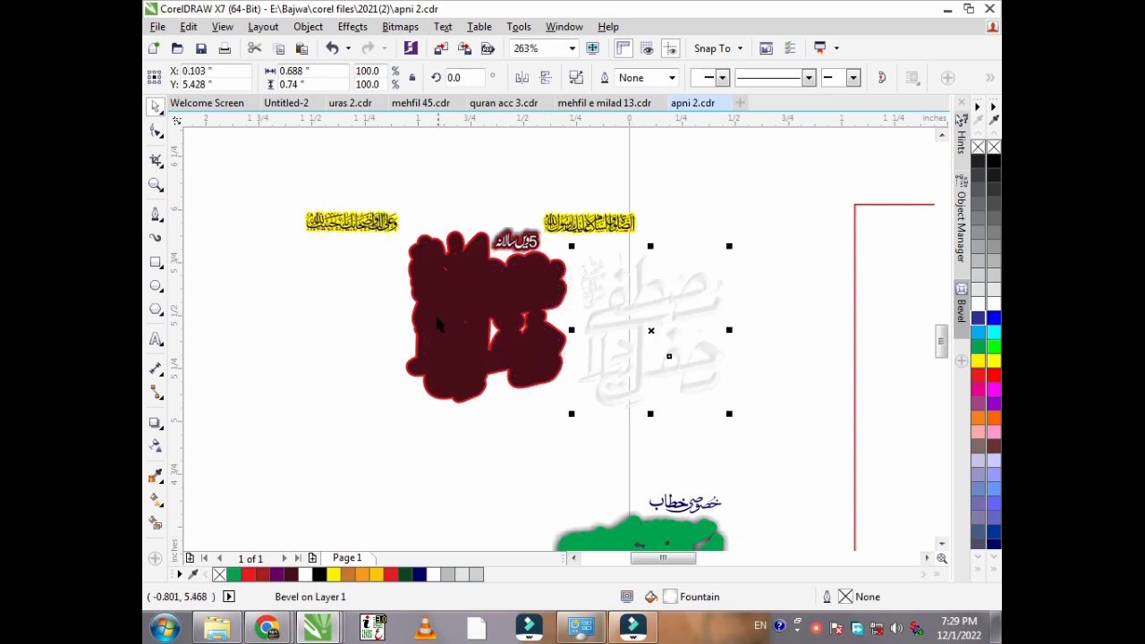
drag(439, 325, 313, 331)
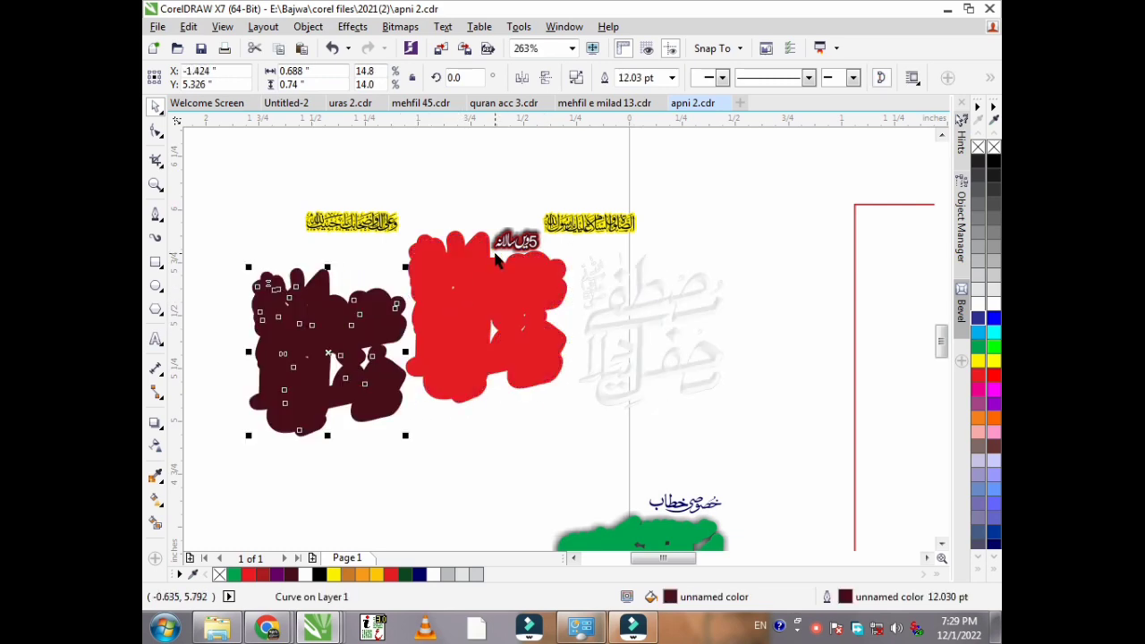
Step: Undo the title separation and the moves of the red hall background, the green arch backdrop and the two blurred green side panels
scroll(493, 251, down, 3)
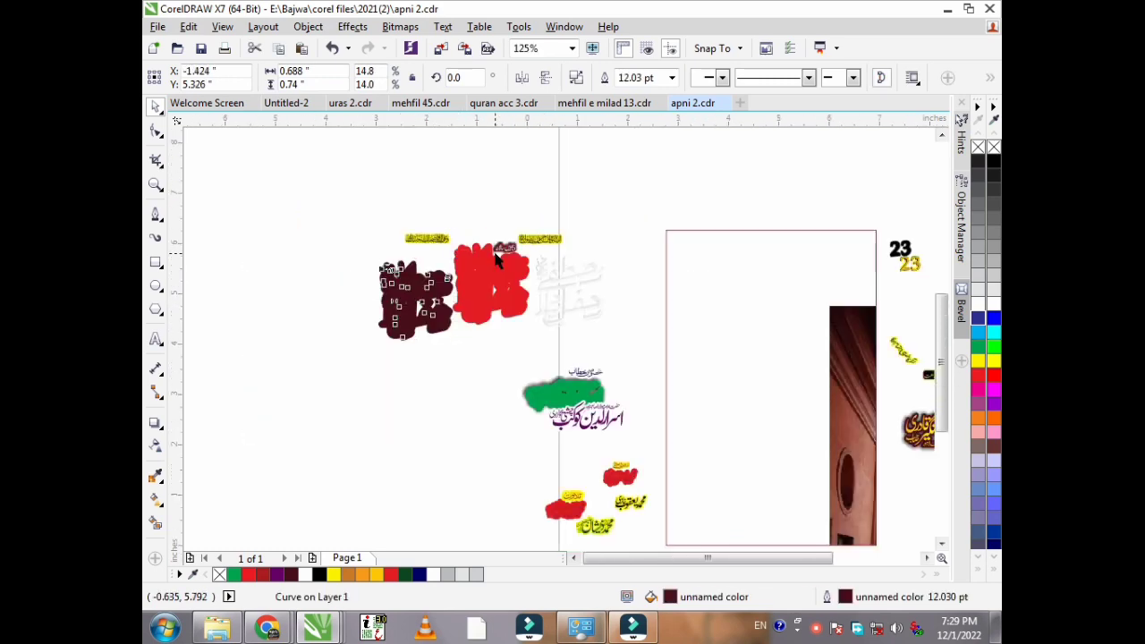
scroll(498, 259, down, 2)
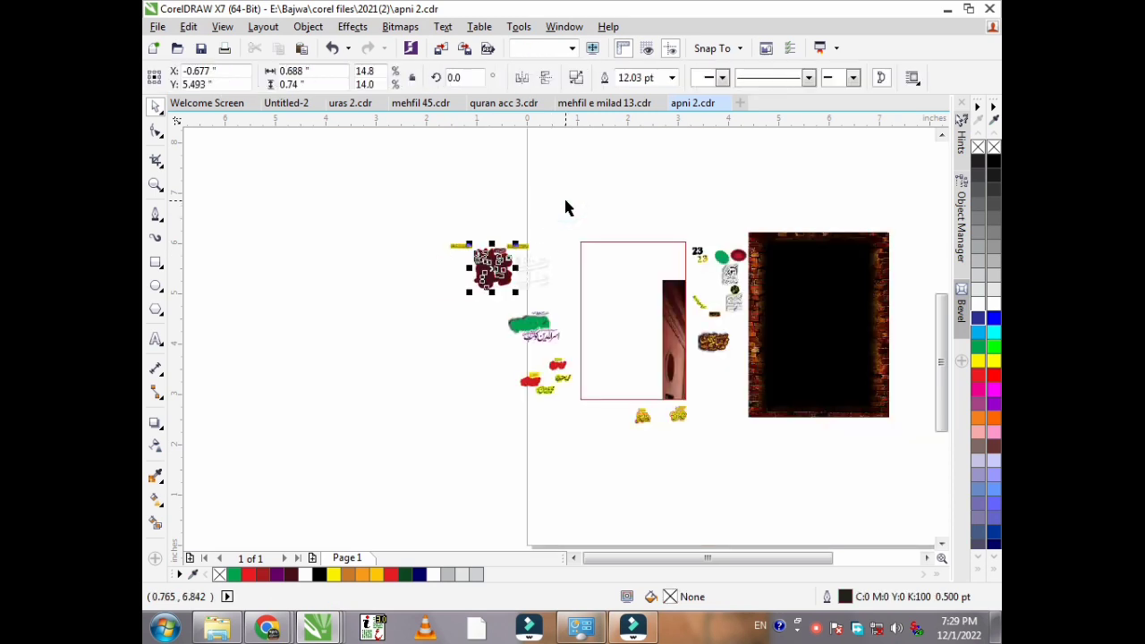
key(ctrl+z)
key(ctrl+z)
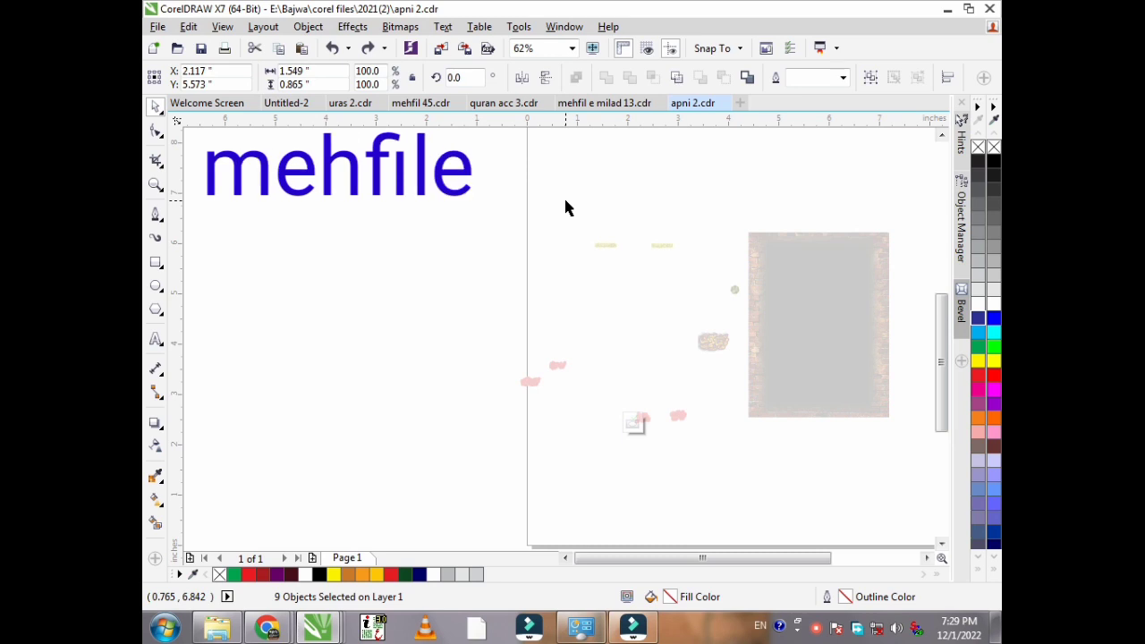
key(ctrl+z)
key(ctrl+z)
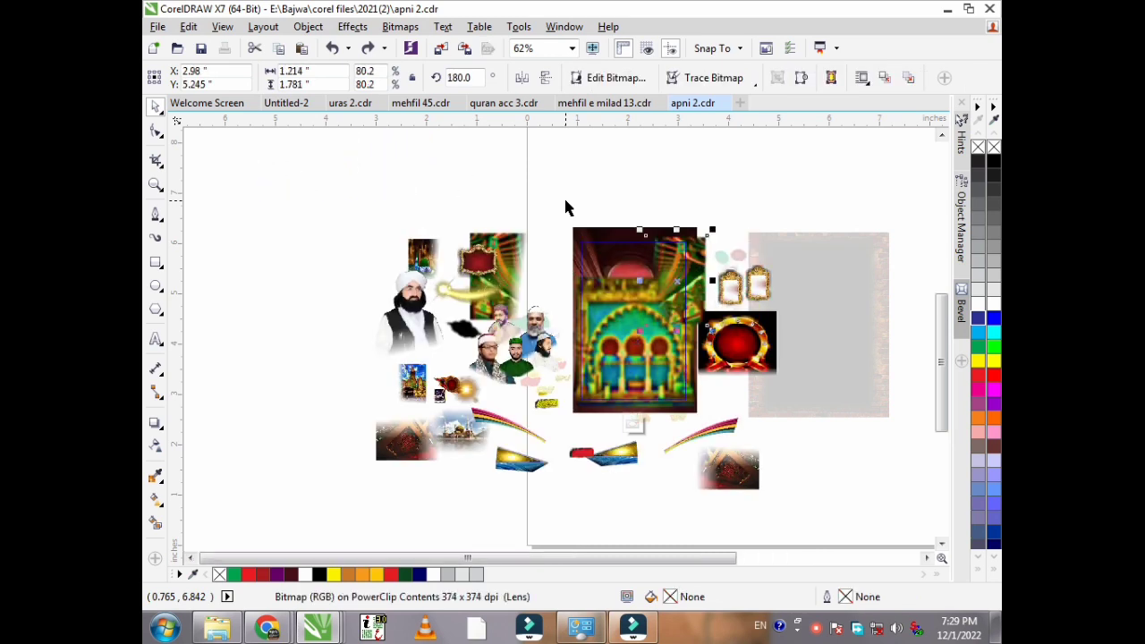
key(ctrl+z)
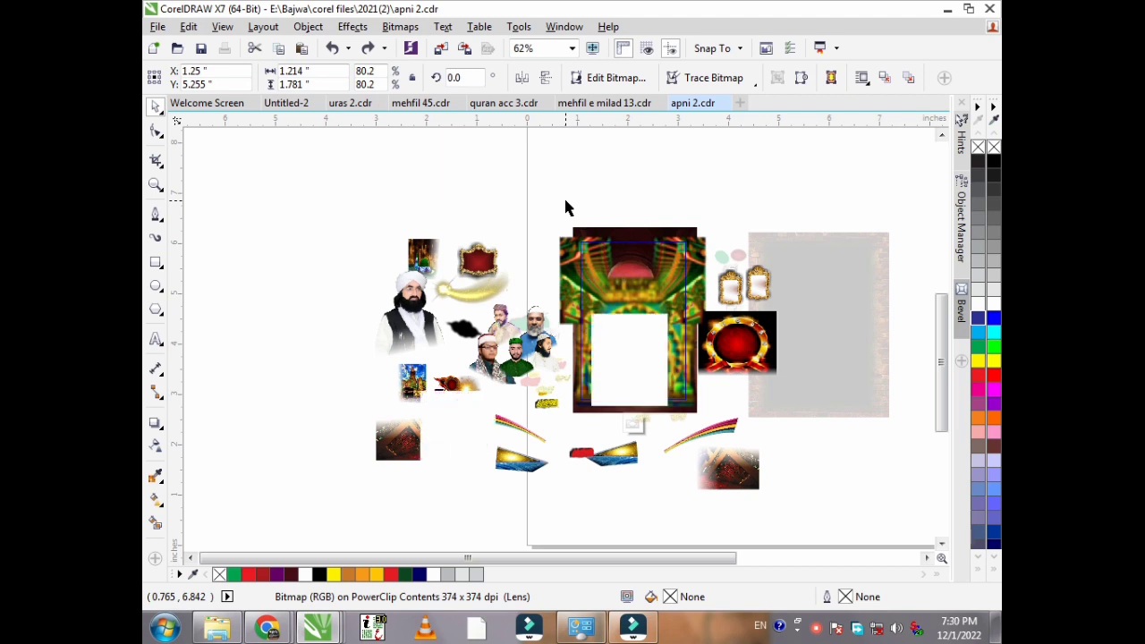
Step: Undo the moves of the lakeside mosque picture, both rainbow ribbons and the two dark red carpet pictures
key(Tab)
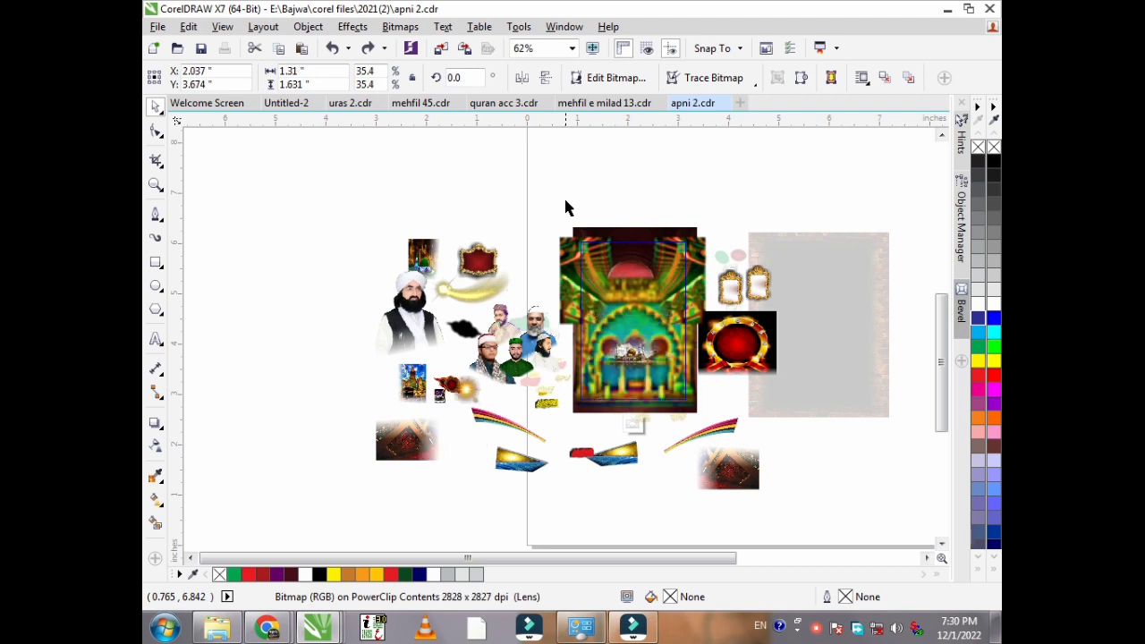
key(ctrl+z)
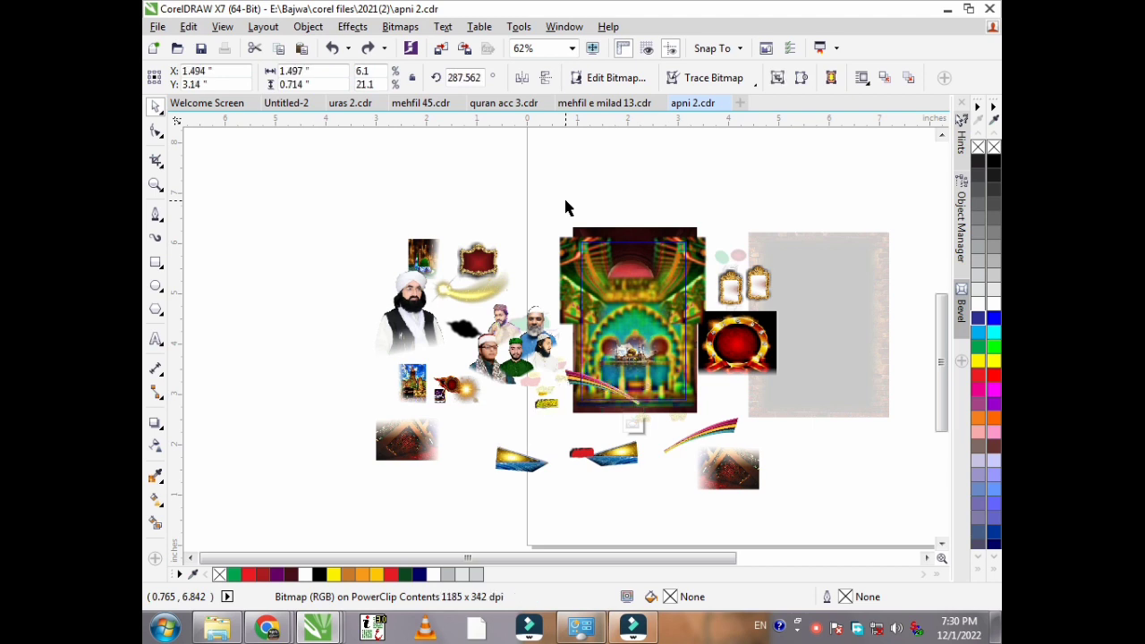
key(Tab)
key(Tab)
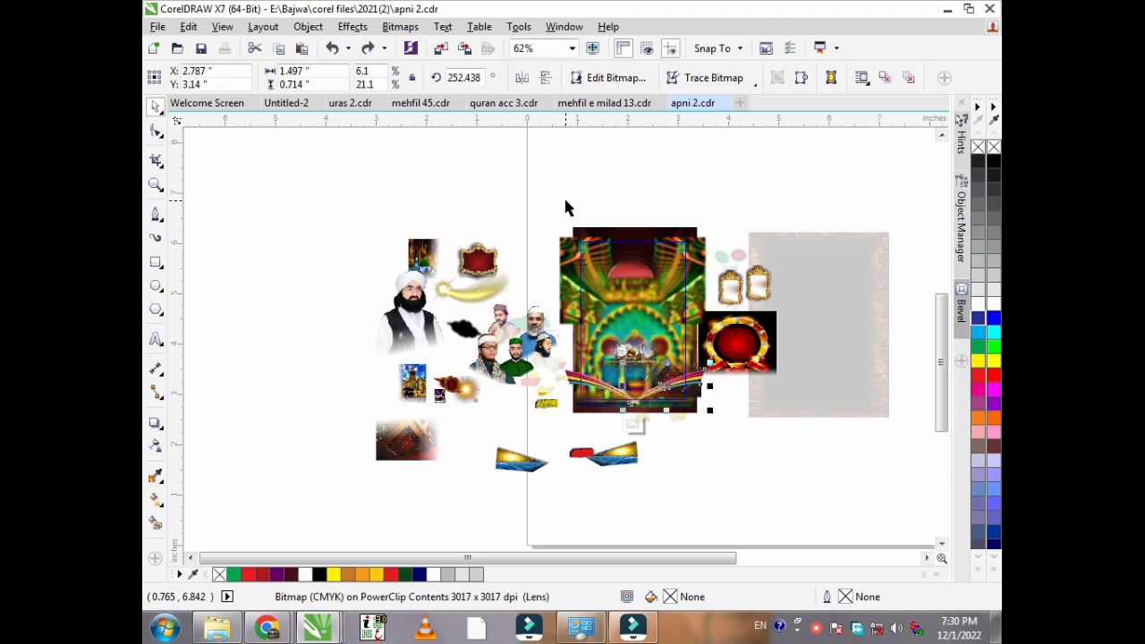
key(Tab)
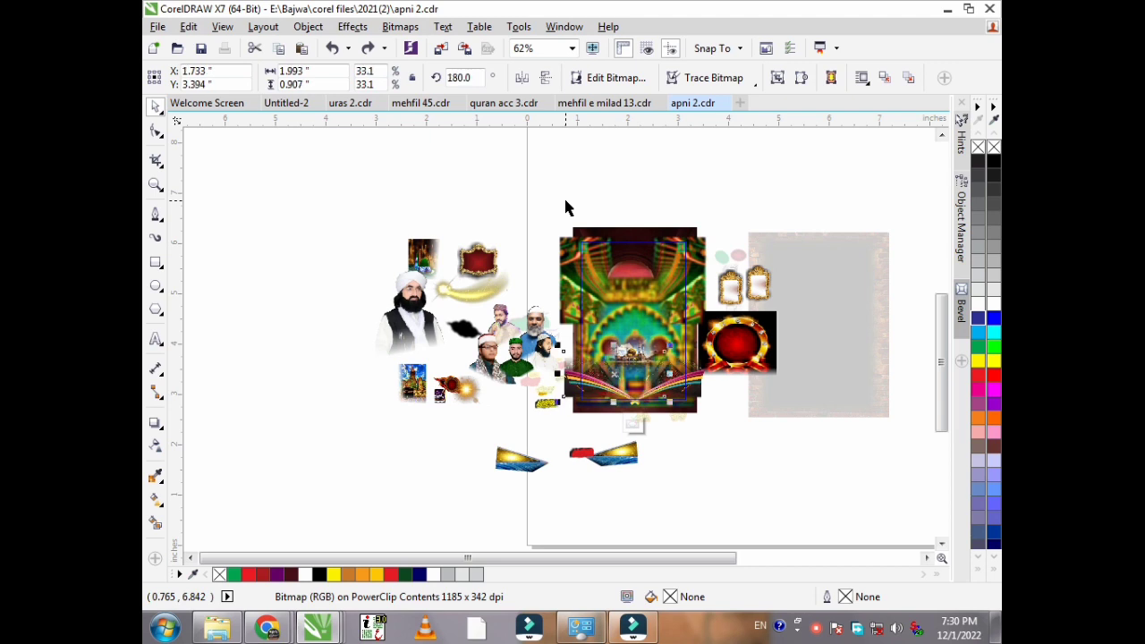
Step: Undo the moves of the upper corner pictures, the black smoke shape, the maroon plaque and the two small gold frames
key(Tab)
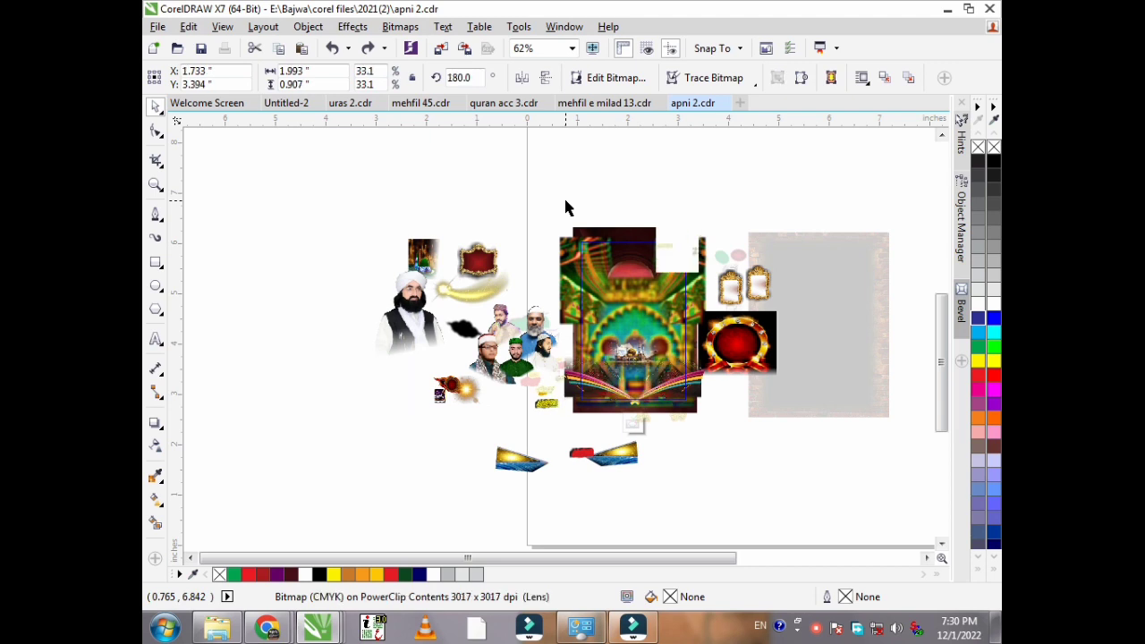
key(Tab)
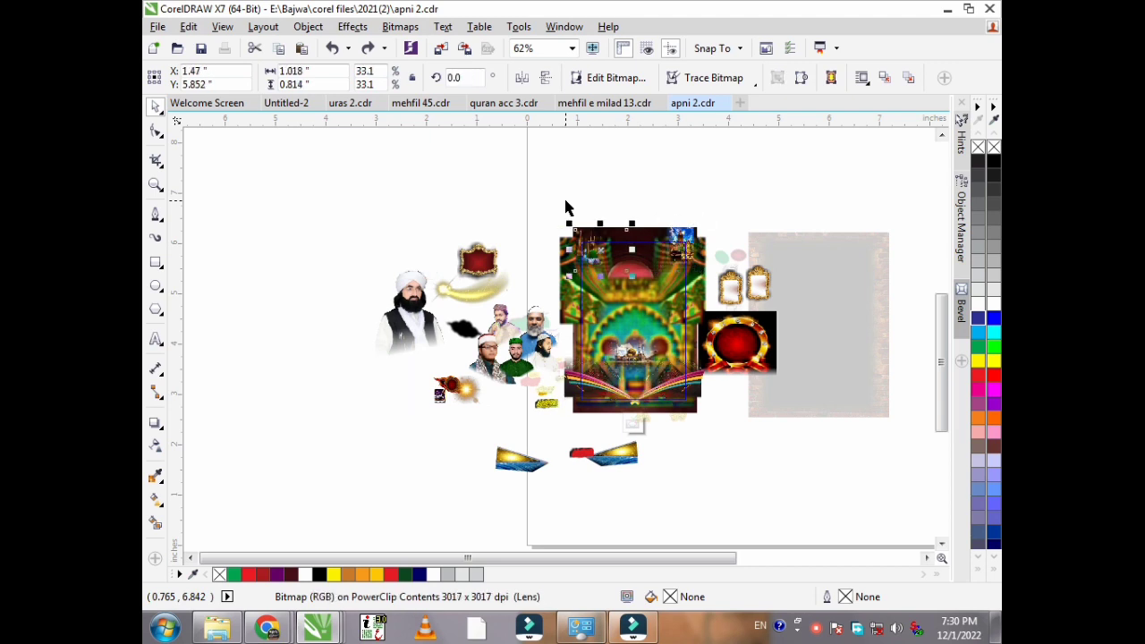
key(Tab)
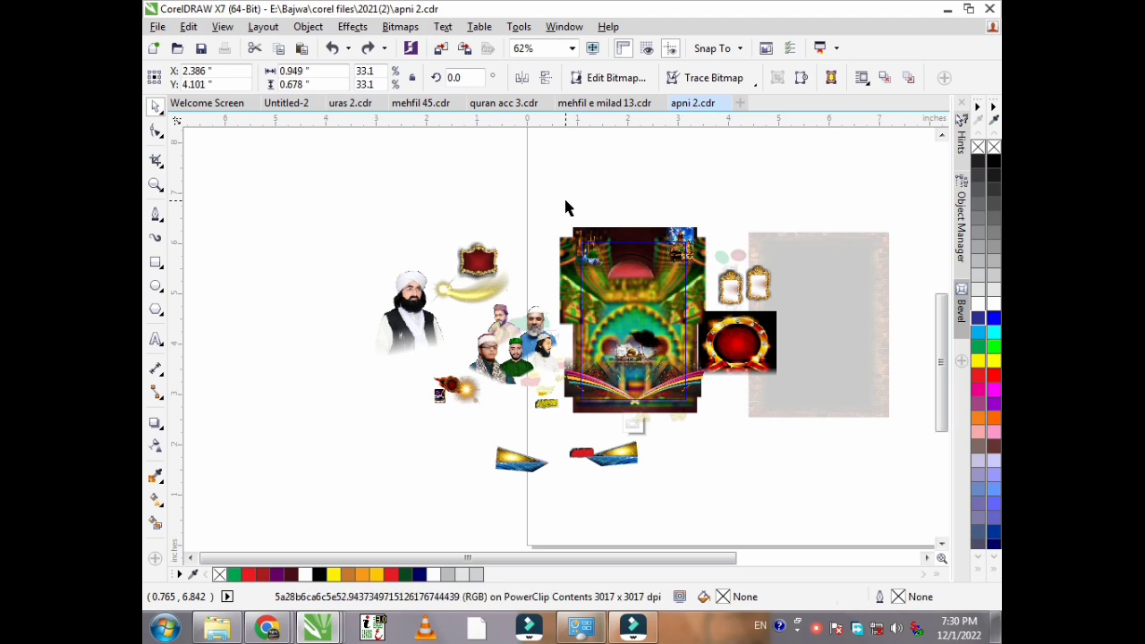
key(Tab)
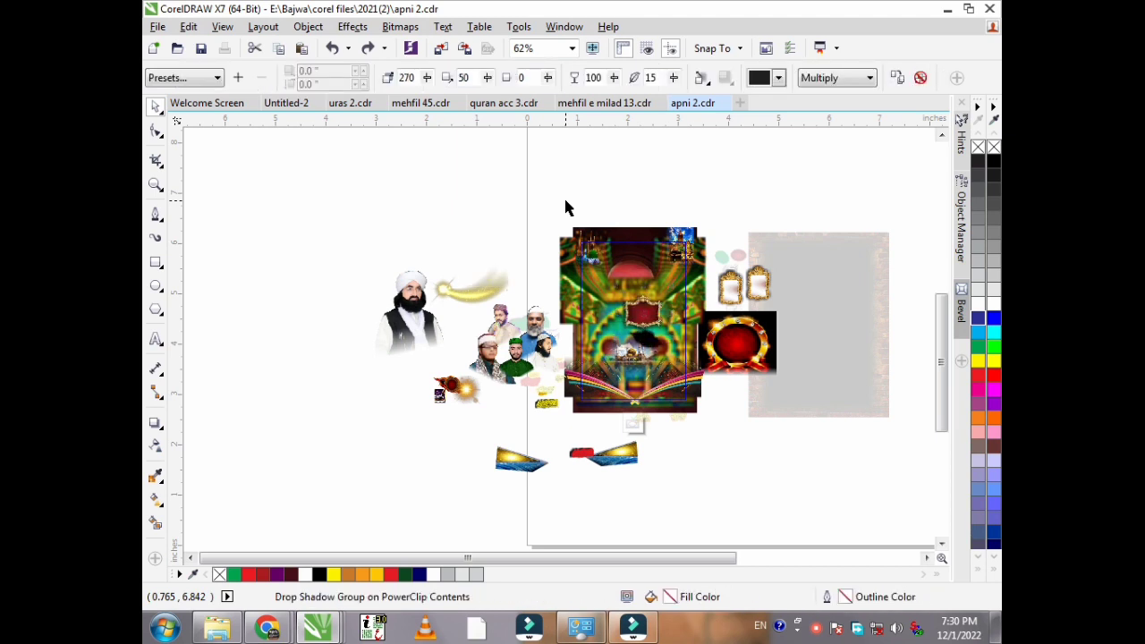
key(ctrl+z)
key(ctrl+z)
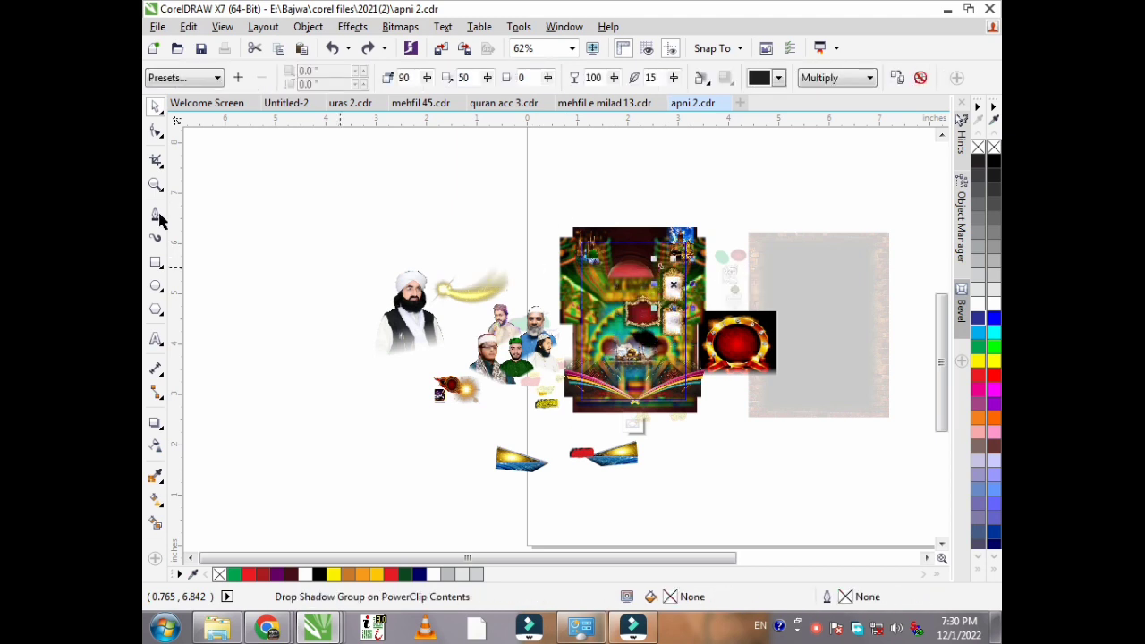
Step: Undo the moves of the round red frame, the golden light streak and the blue-and-gold panels with the red shape at the poster's foot
click(156, 184)
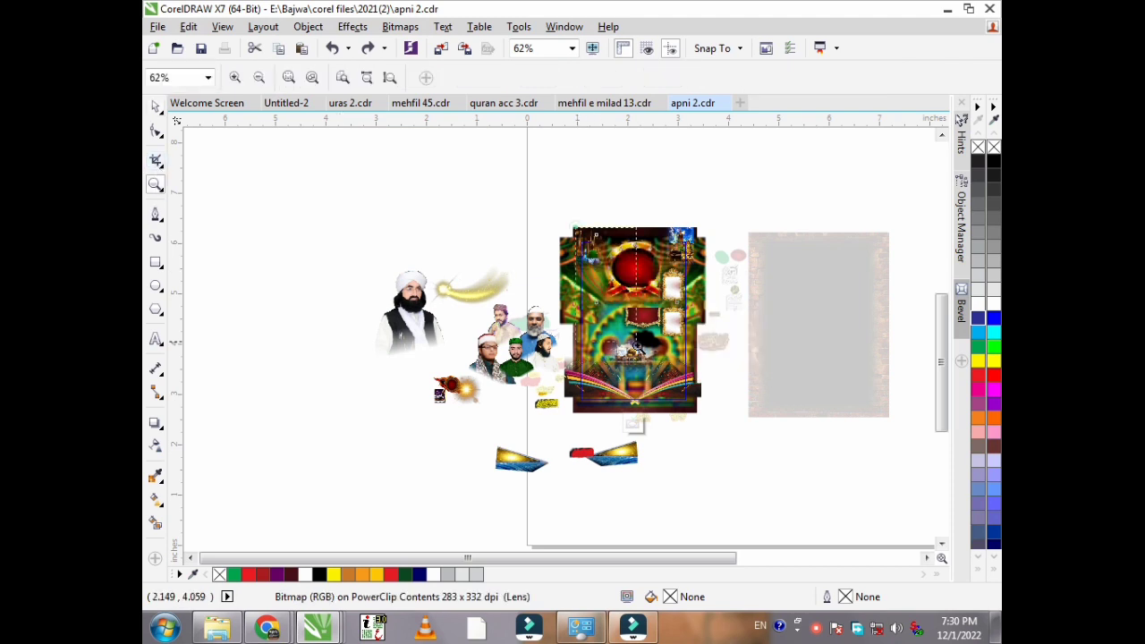
drag(637, 347, 703, 413)
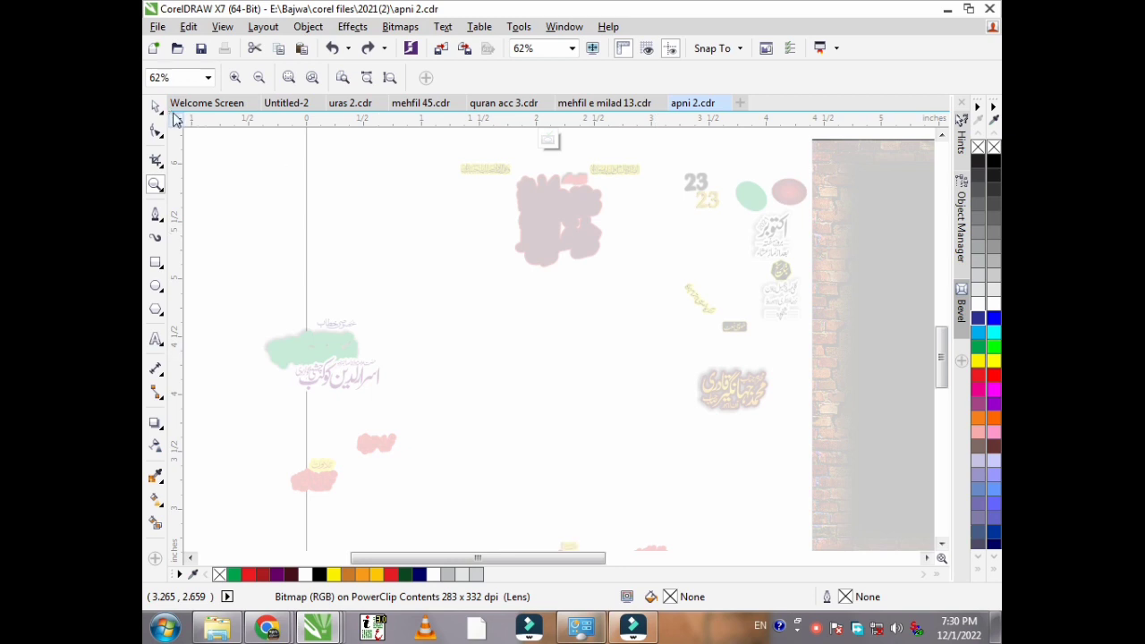
click(408, 333)
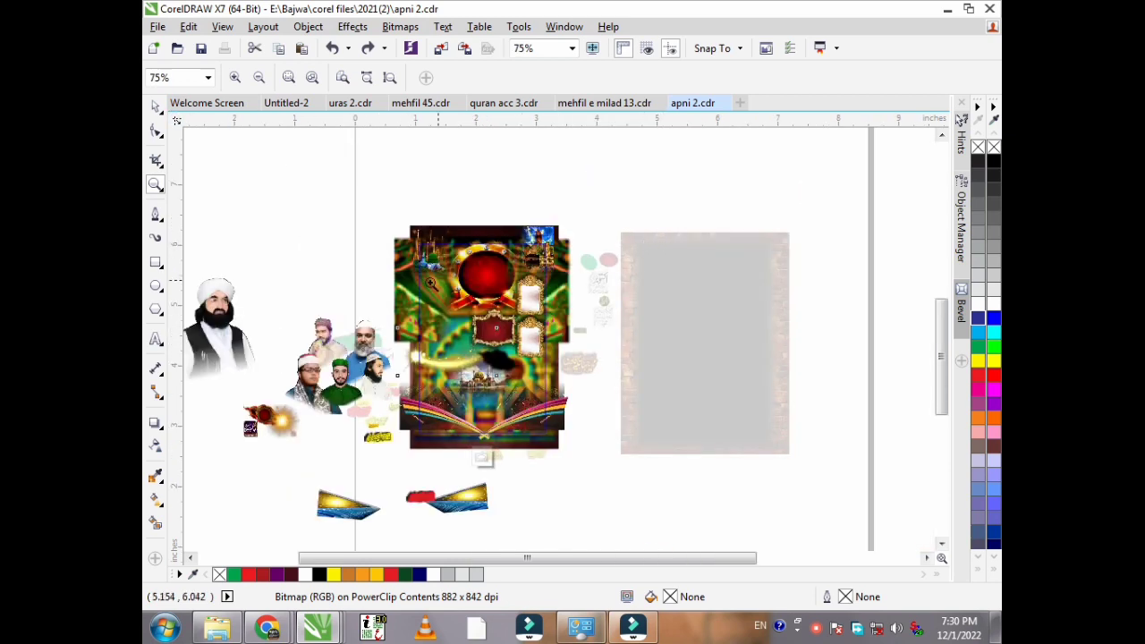
click(155, 107)
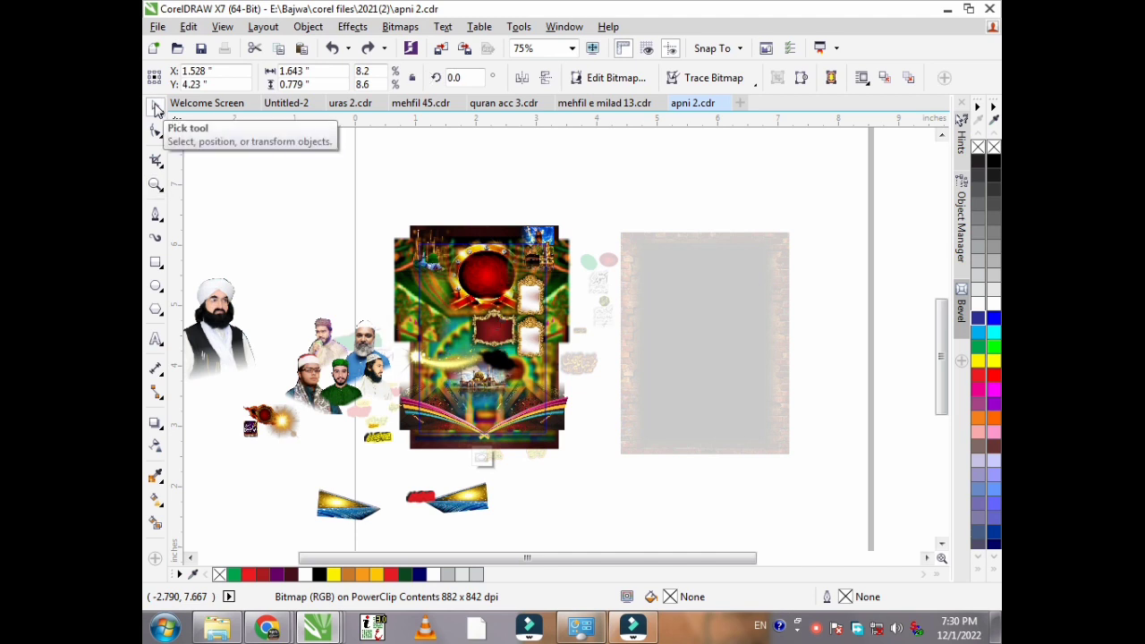
key(ctrl+z)
key(ctrl+z)
key(ctrl+z)
key(ctrl+z)
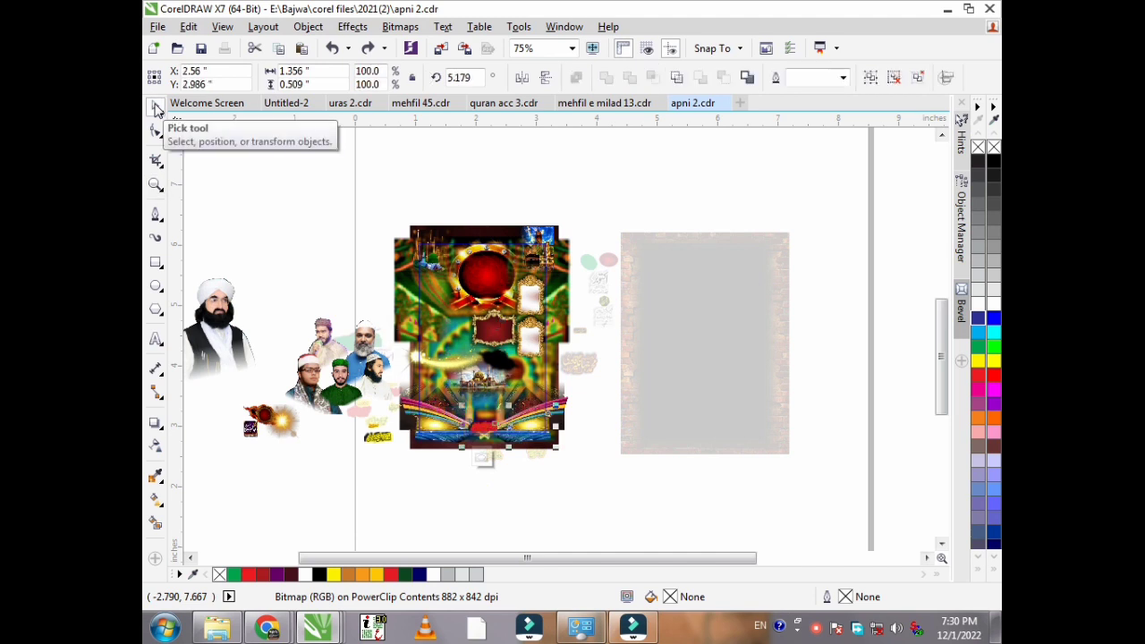
Step: Undo the moves of the dark red planet picture, the orange glow and the small purple emblem
key(ctrl+a)
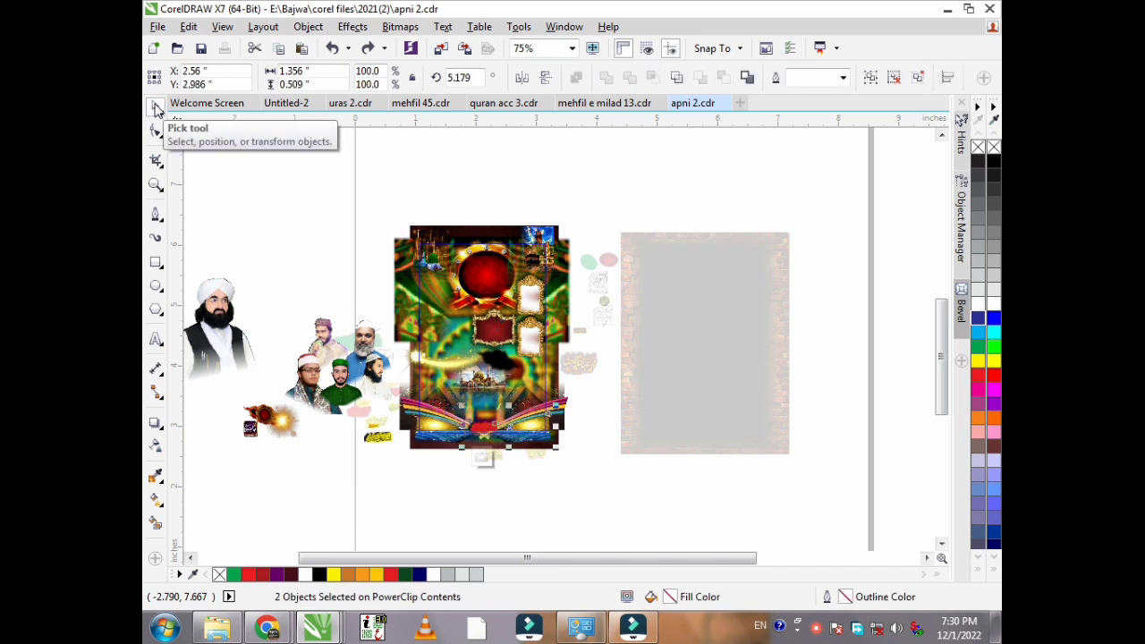
key(ctrl+z)
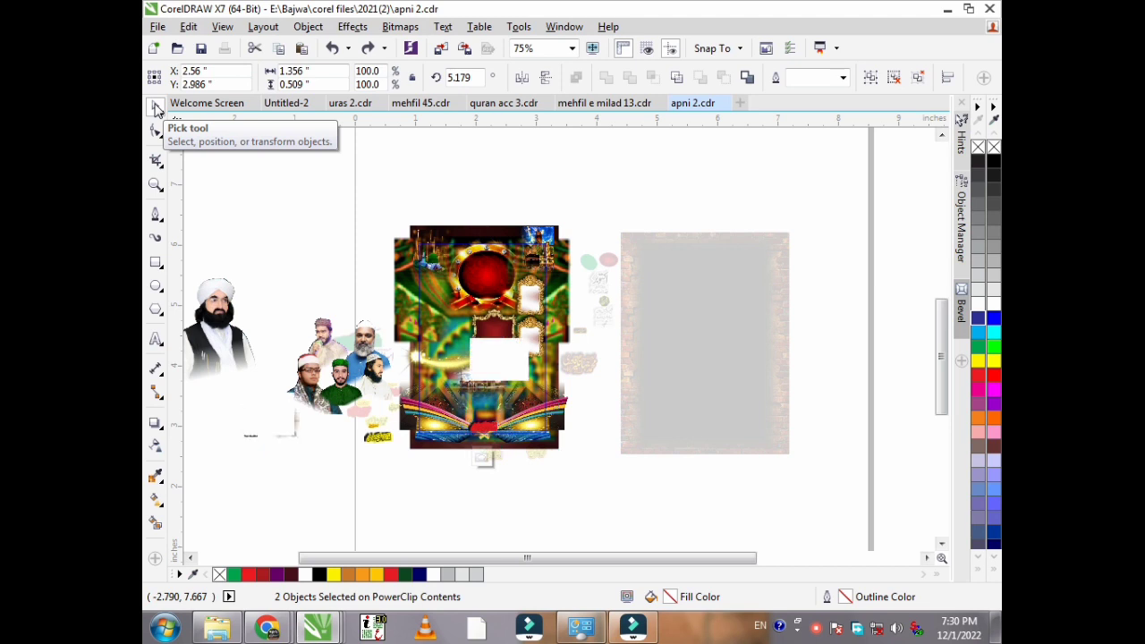
key(ctrl+z)
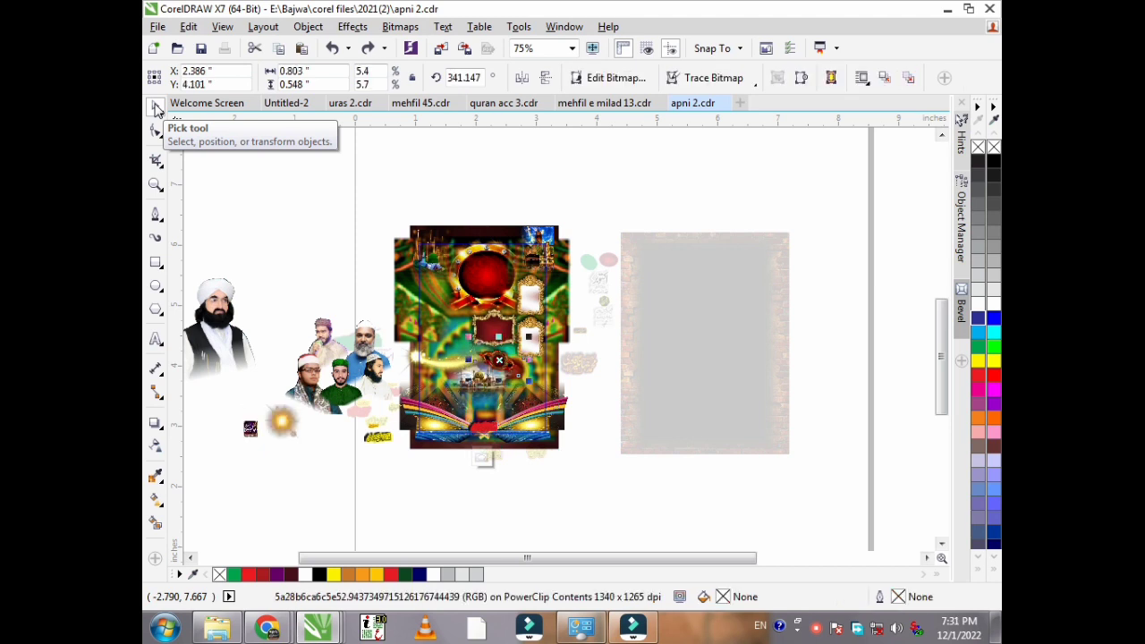
key(ctrl+z)
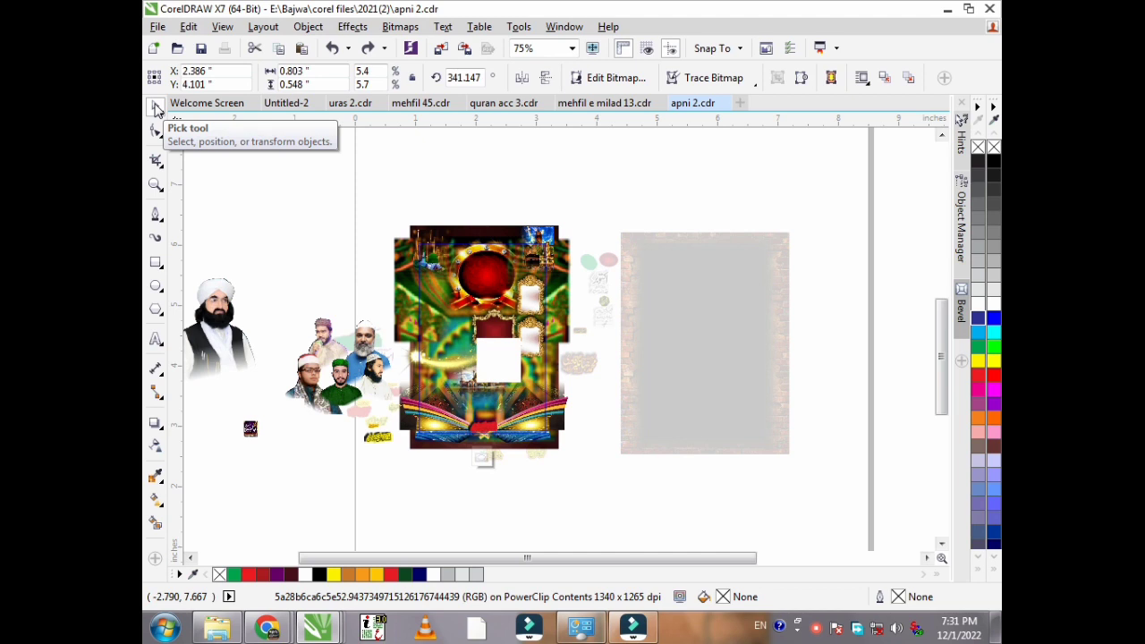
key(ctrl+z)
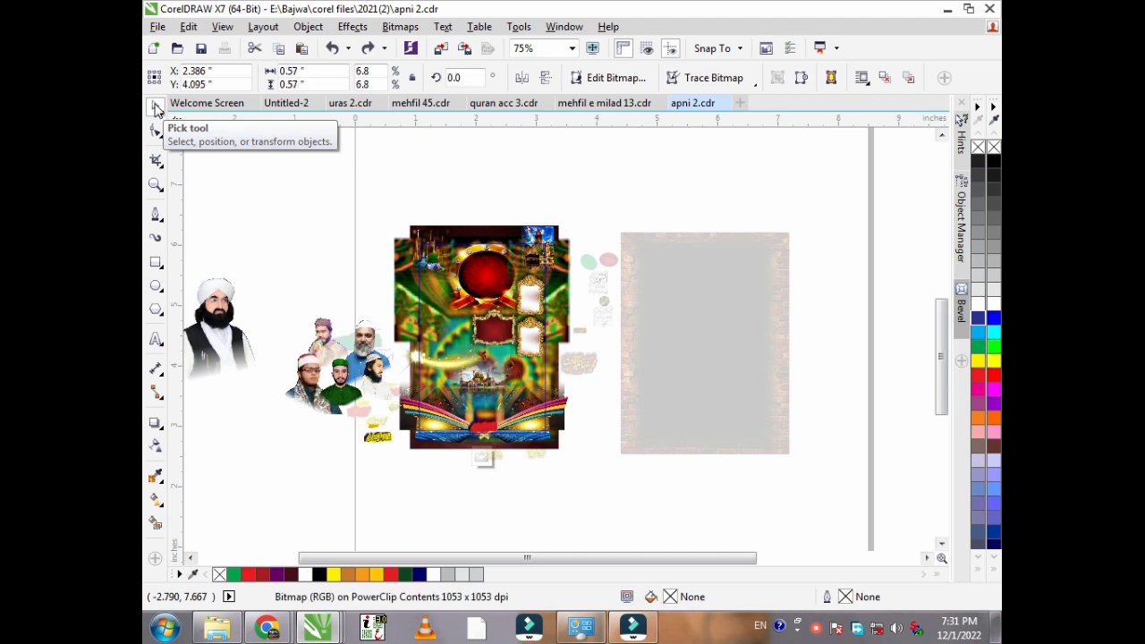
Step: Undo the moves of the large turbaned portrait and the five smaller portraits along the poster's lower part
key(Delete)
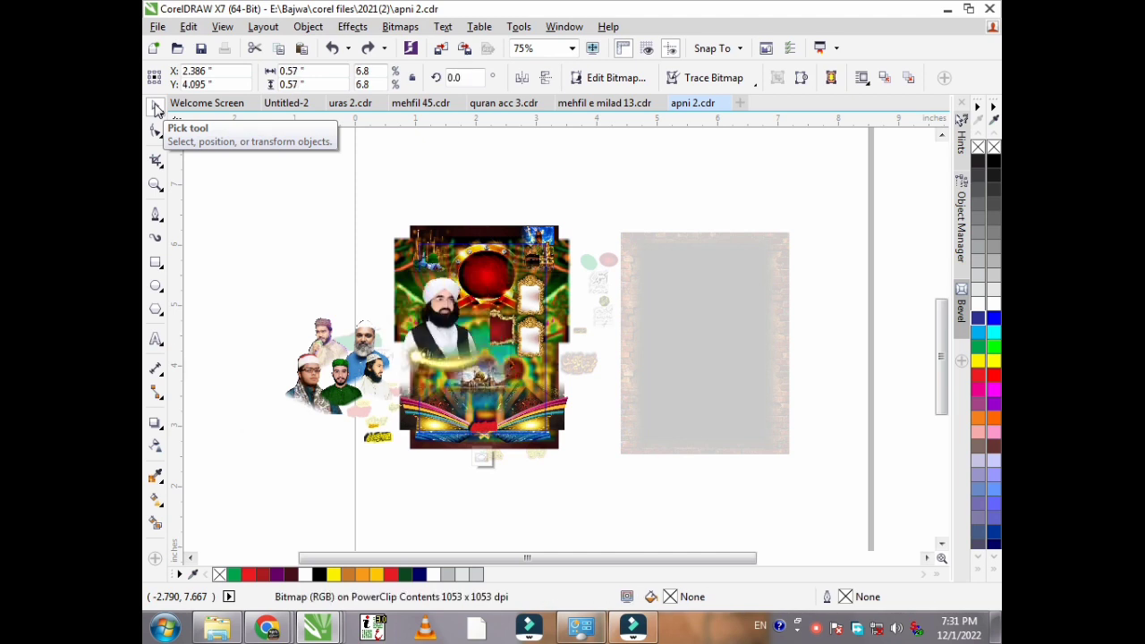
key(ctrl+z)
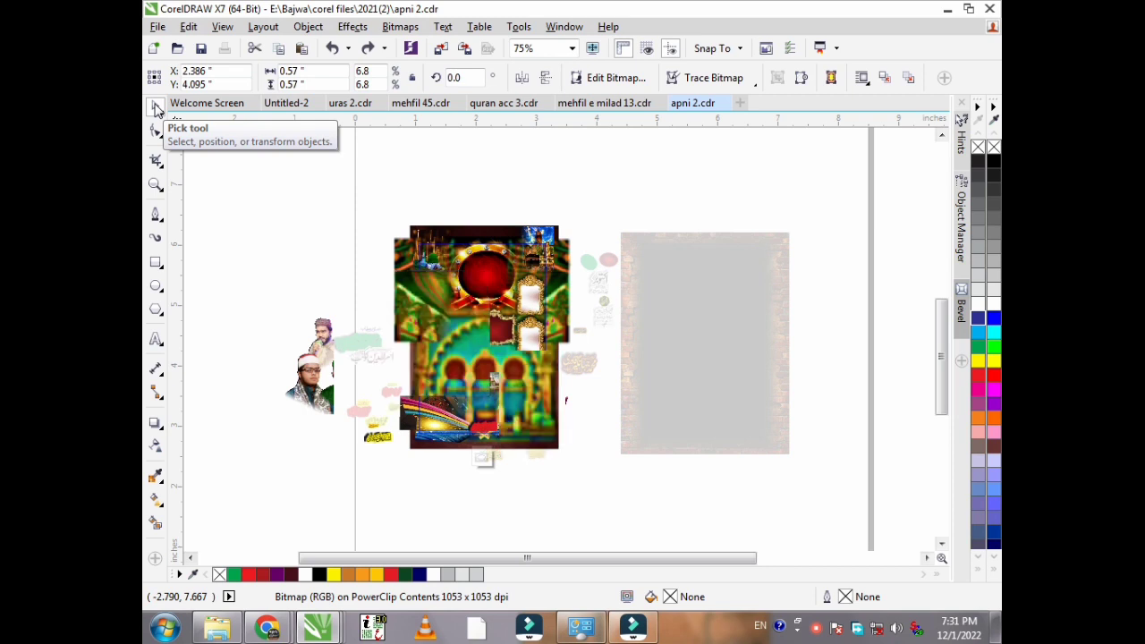
key(ctrl+z)
key(ctrl+z)
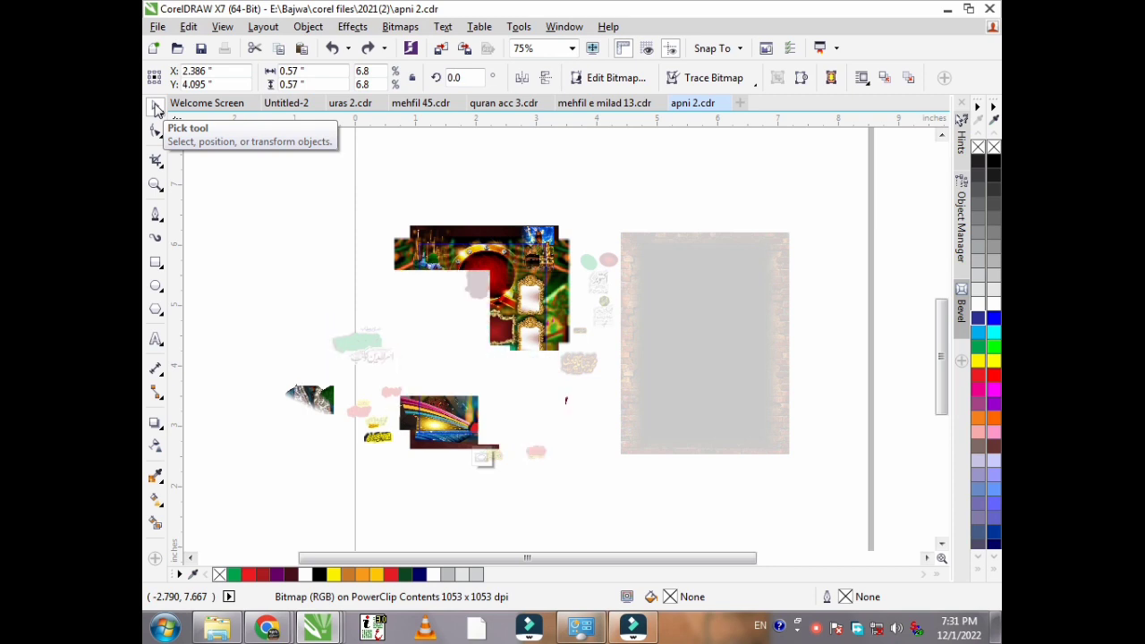
key(ctrl+z)
key(ctrl+z)
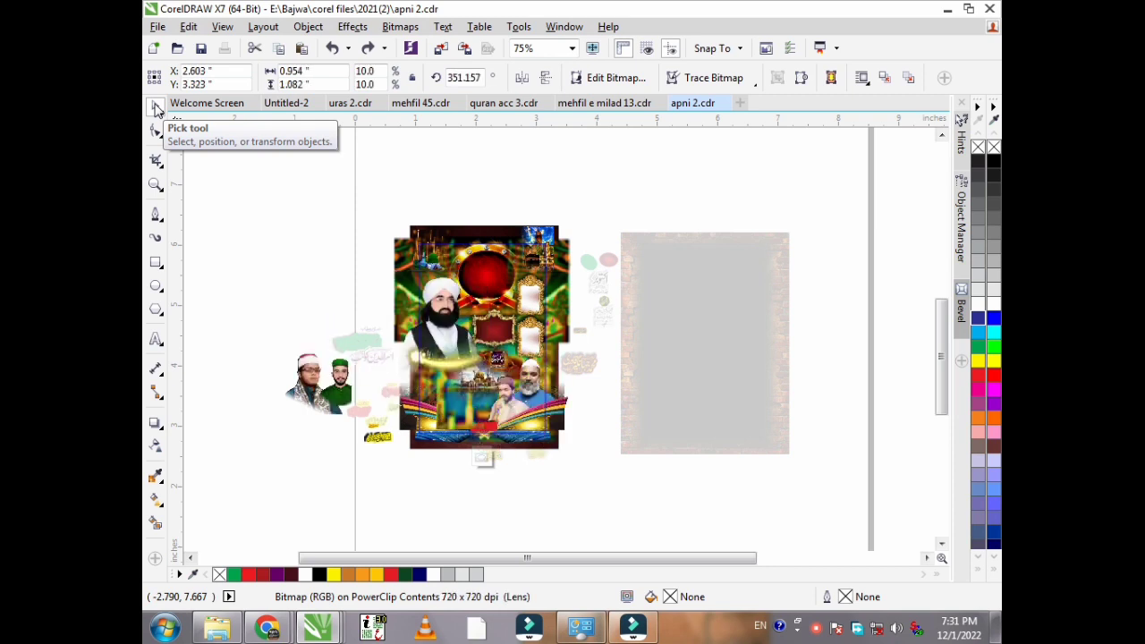
key(ctrl+z)
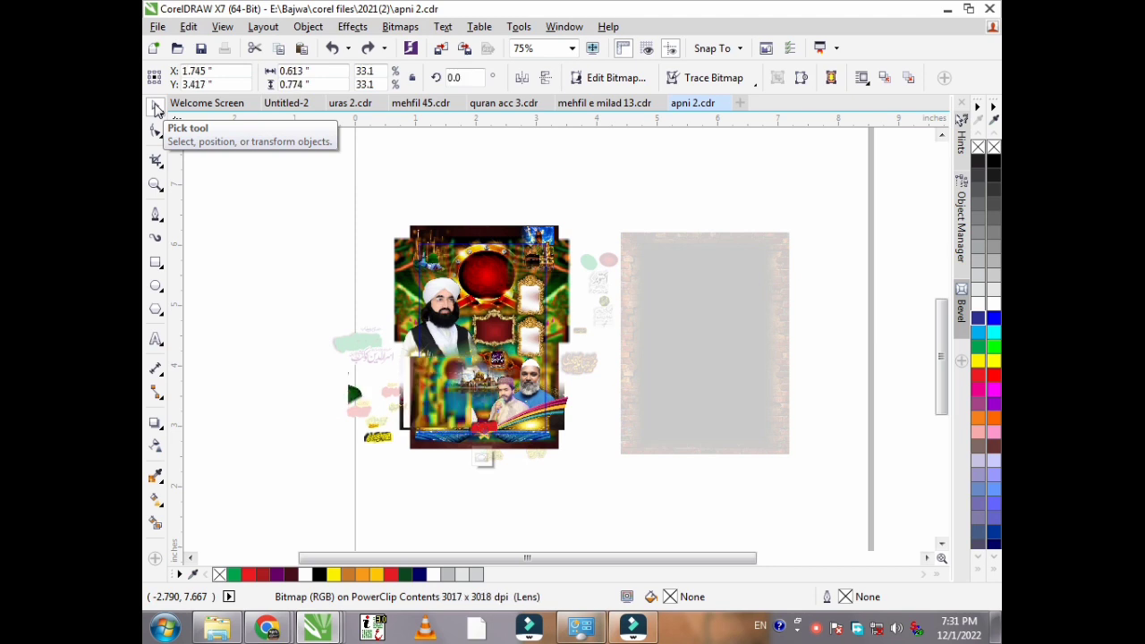
key(ctrl+z)
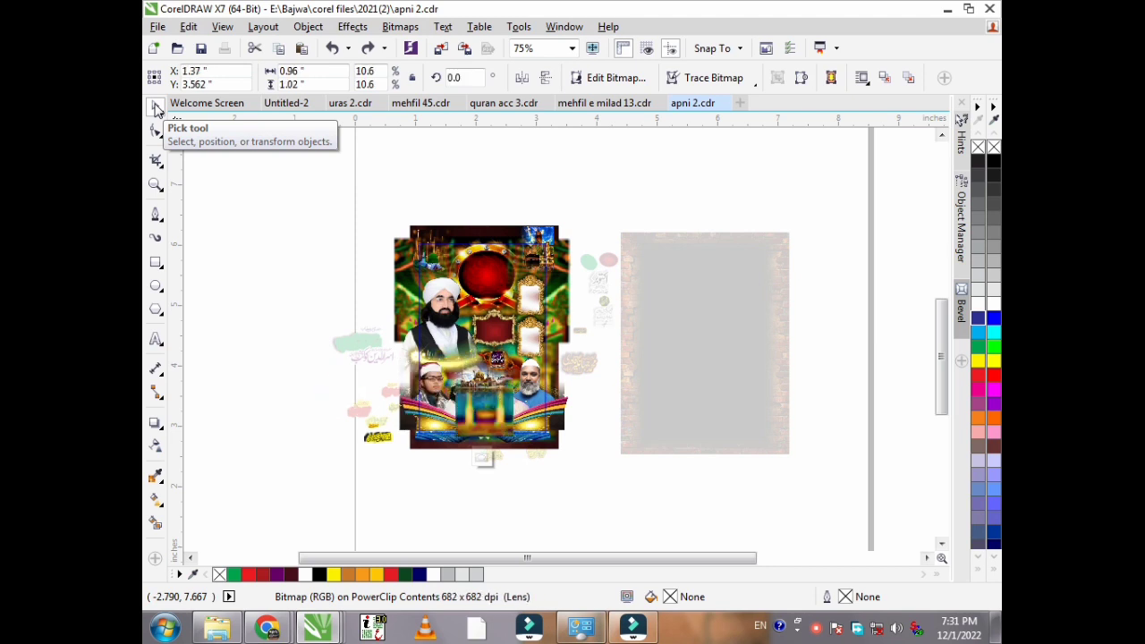
key(ctrl+z)
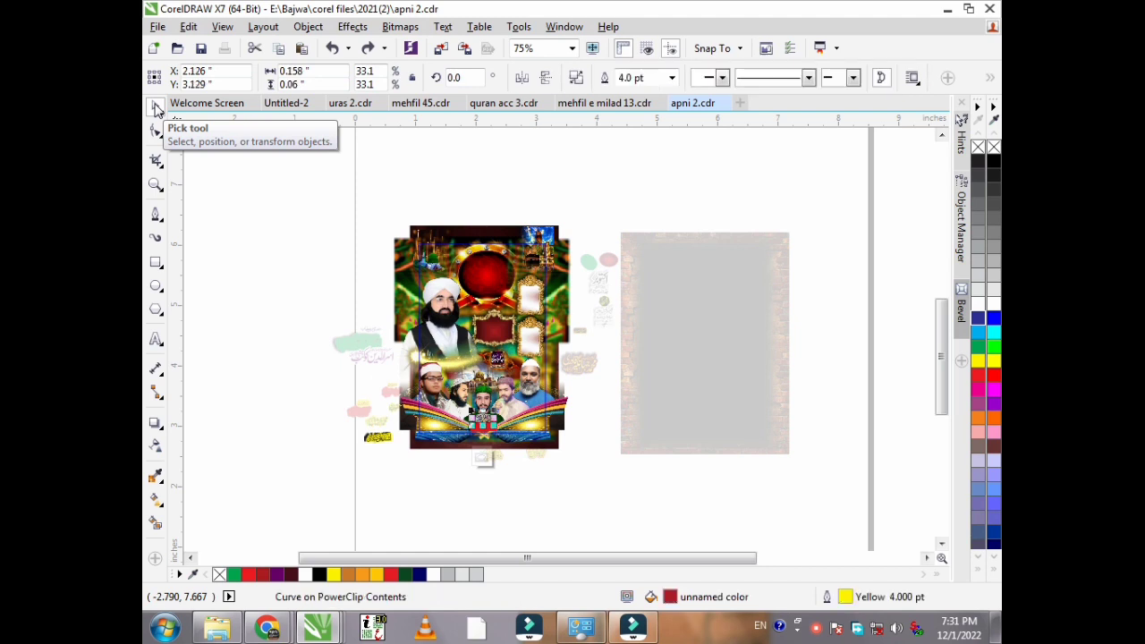
Step: Undo the opening of the poster's PowerClip contents and the moves of the yellow name captions with their red backings
key(ctrl+z)
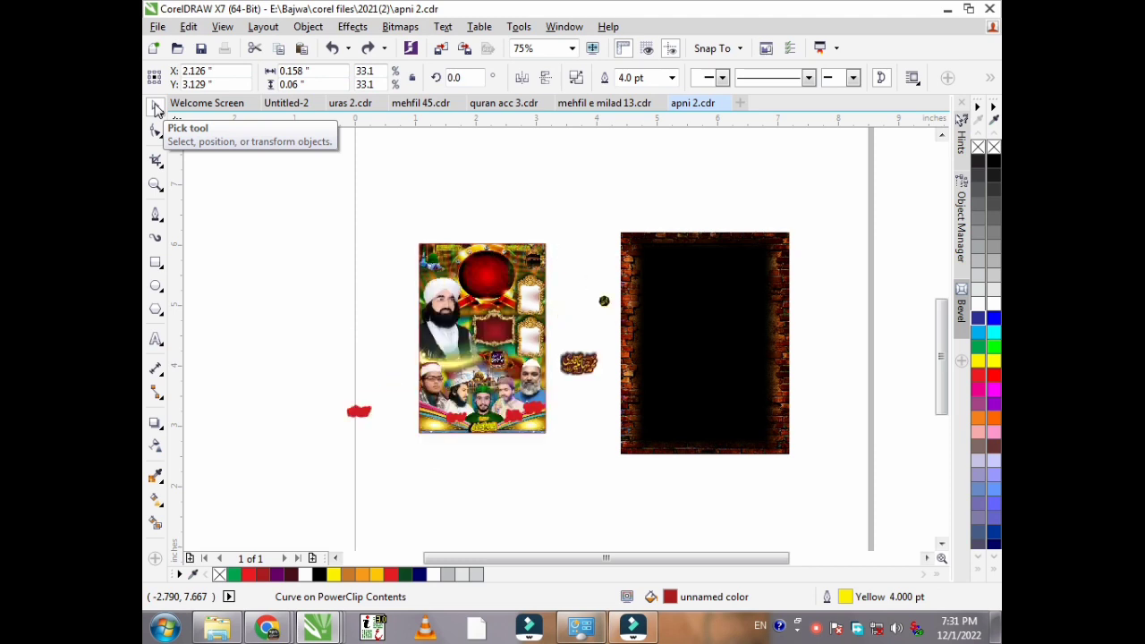
key(ctrl+z)
key(ctrl+z)
key(ctrl+z)
key(ctrl+z)
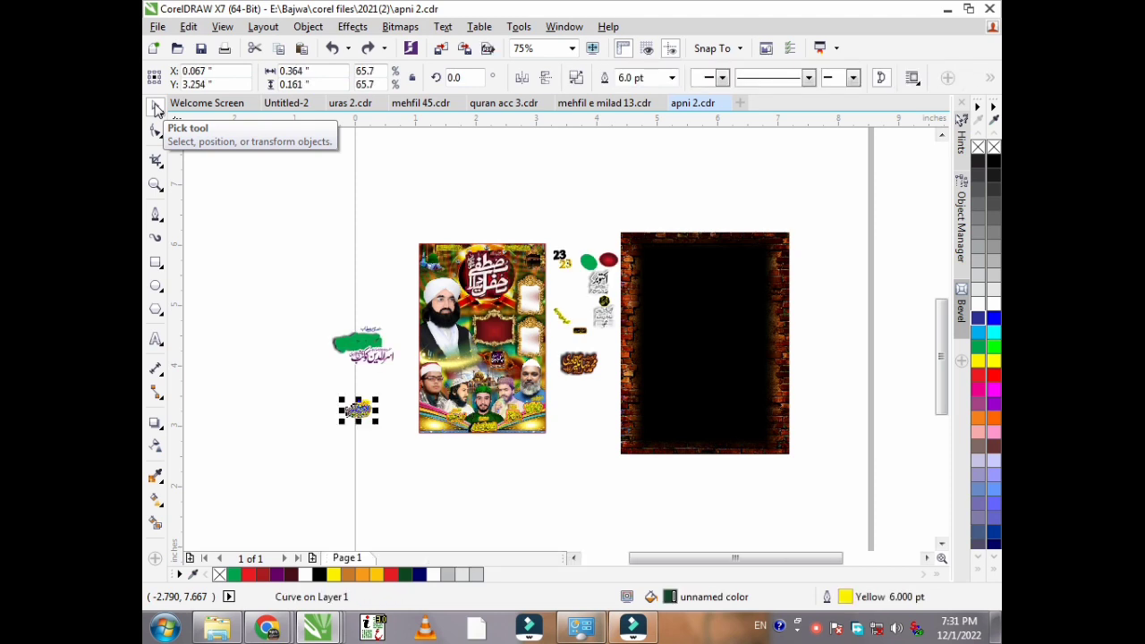
Step: Undo the moves of the last name caption and of the green plate with its purple lettering outside the poster
key(ctrl+z)
key(ctrl+z)
key(ctrl+z)
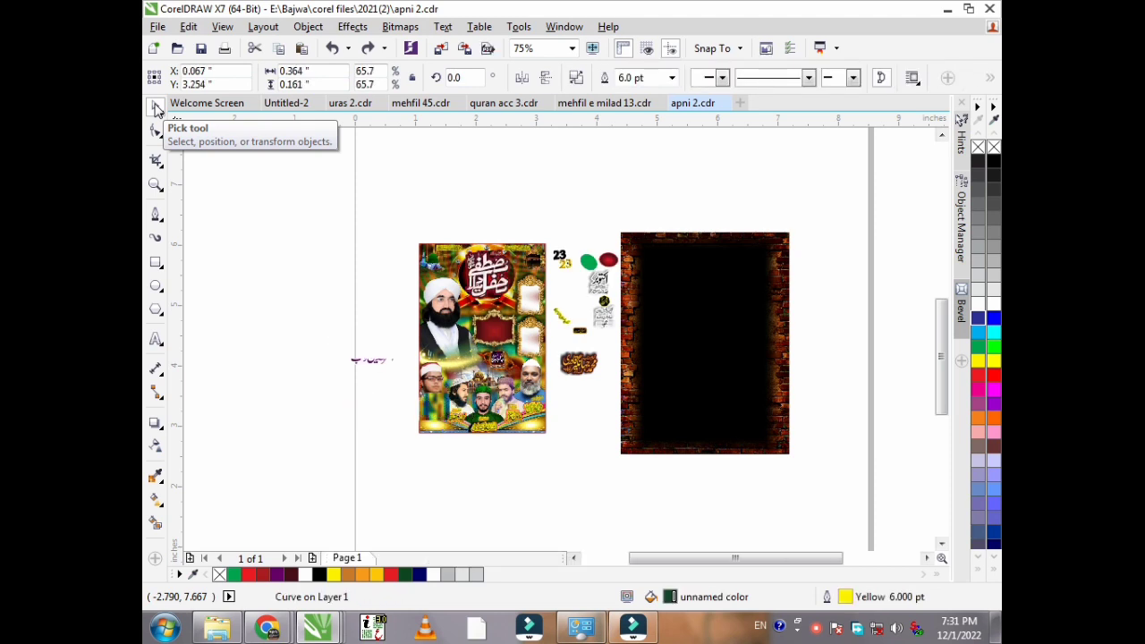
key(ctrl+z)
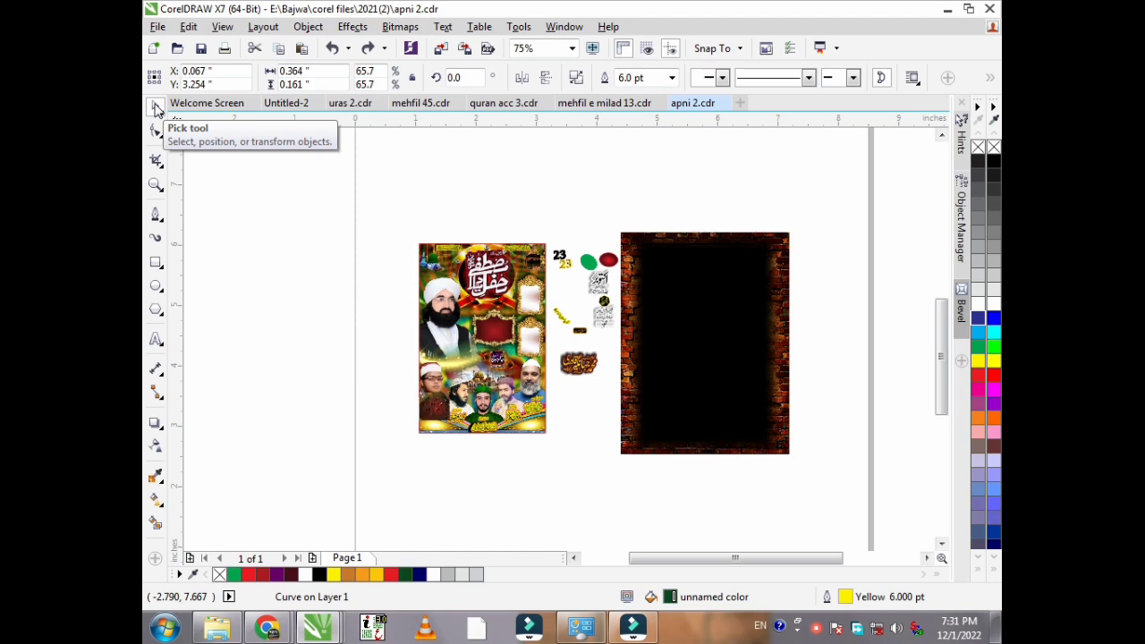
Step: Undo the moves of the purple-and-white lettering and the slanted yellow text beneath the large turbaned portrait
key(ctrl+z)
key(ctrl+z)
key(ctrl+z)
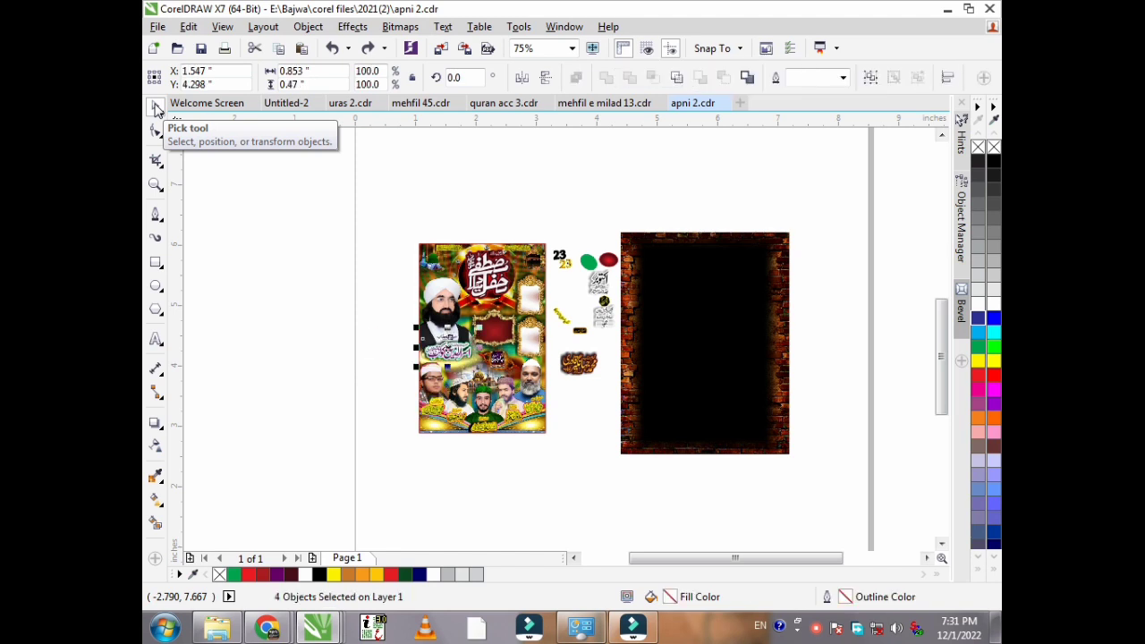
key(ctrl+z)
key(ctrl+z)
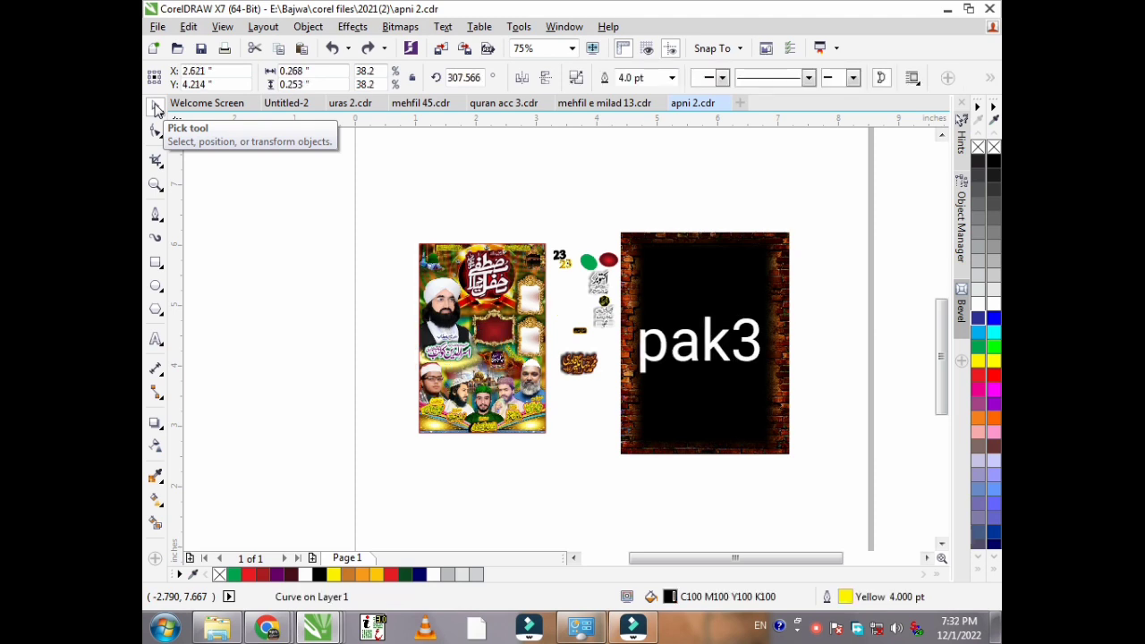
Step: Undo the moves of the orange lettering from the central red frame and of the text and round emblem from the lower ornate frame
key(ctrl+z)
key(ctrl+z)
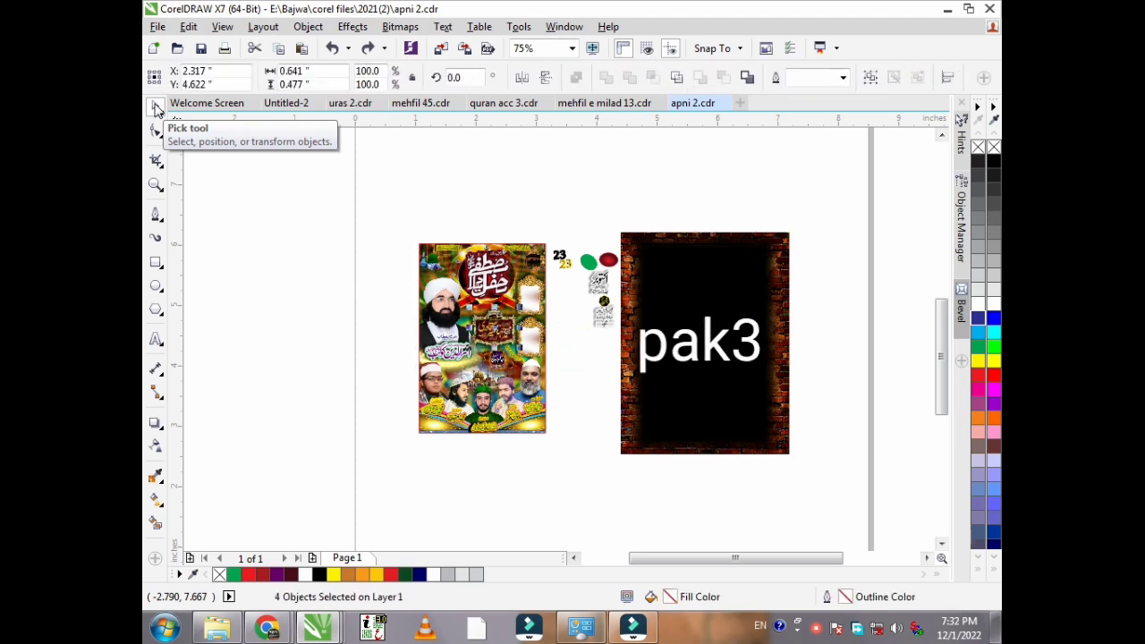
key(ctrl+z)
key(ctrl+z)
key(ctrl+z)
key(ctrl+z)
key(ctrl+z)
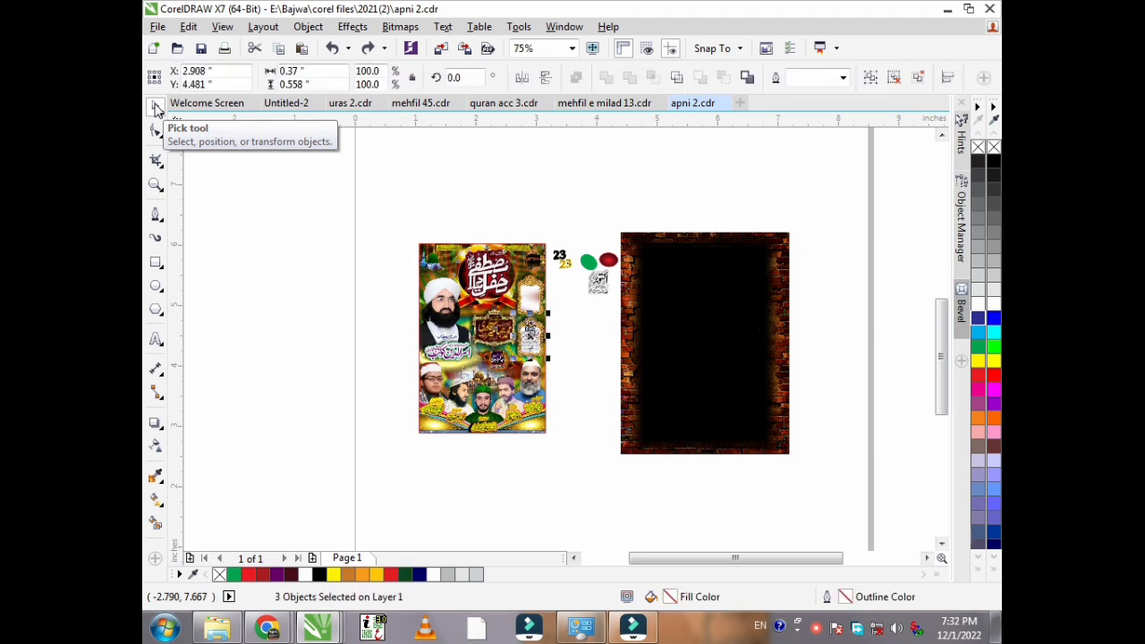
Step: Undo the separation of the number 23, its green and red ovals and the date lettering from the upper ornate frame
key(ctrl+z)
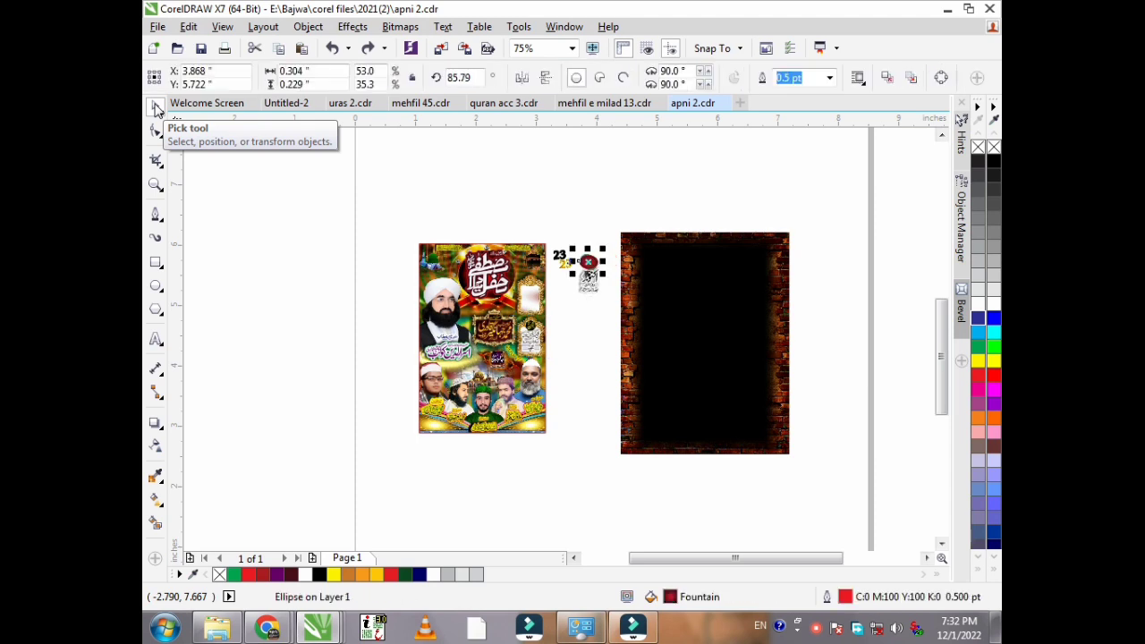
key(ctrl+z)
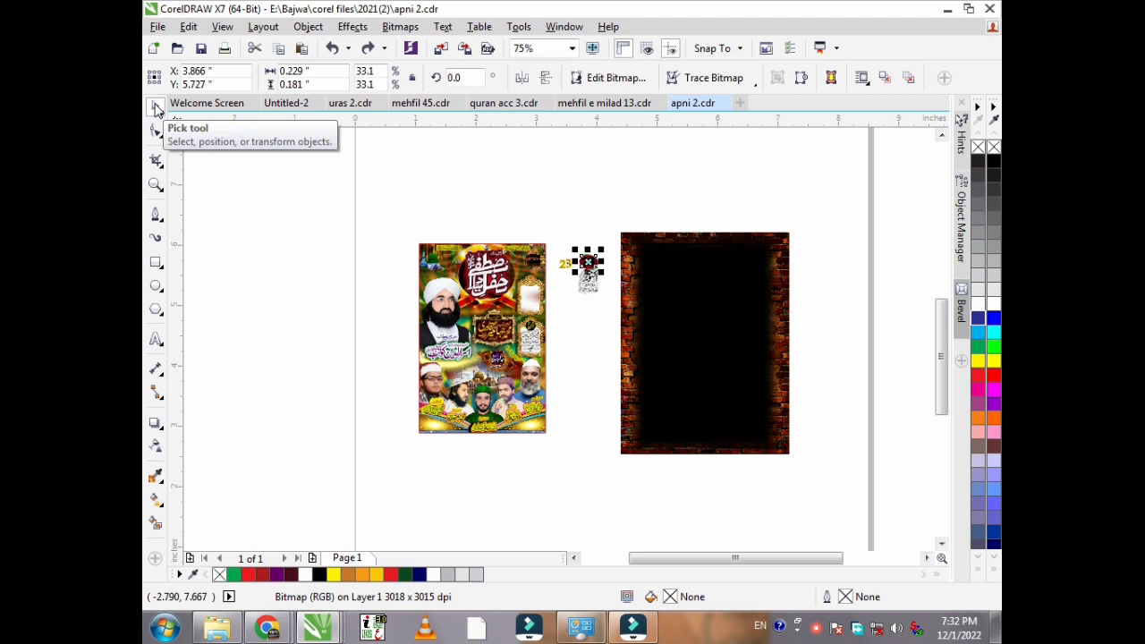
key(ctrl+z)
key(ctrl+z)
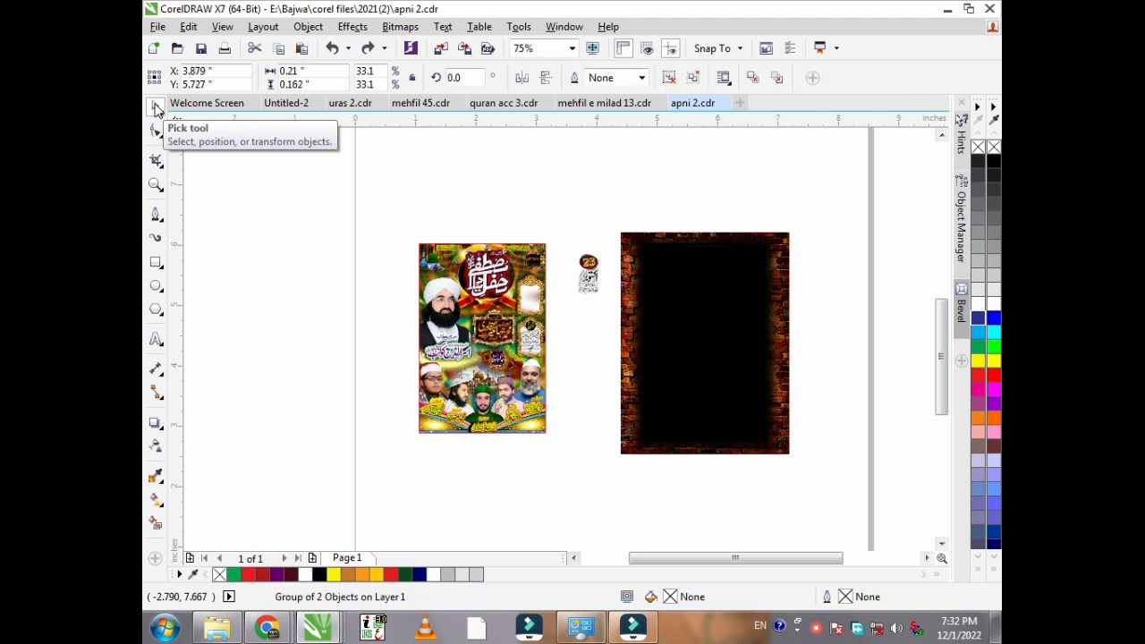
key(ctrl+z)
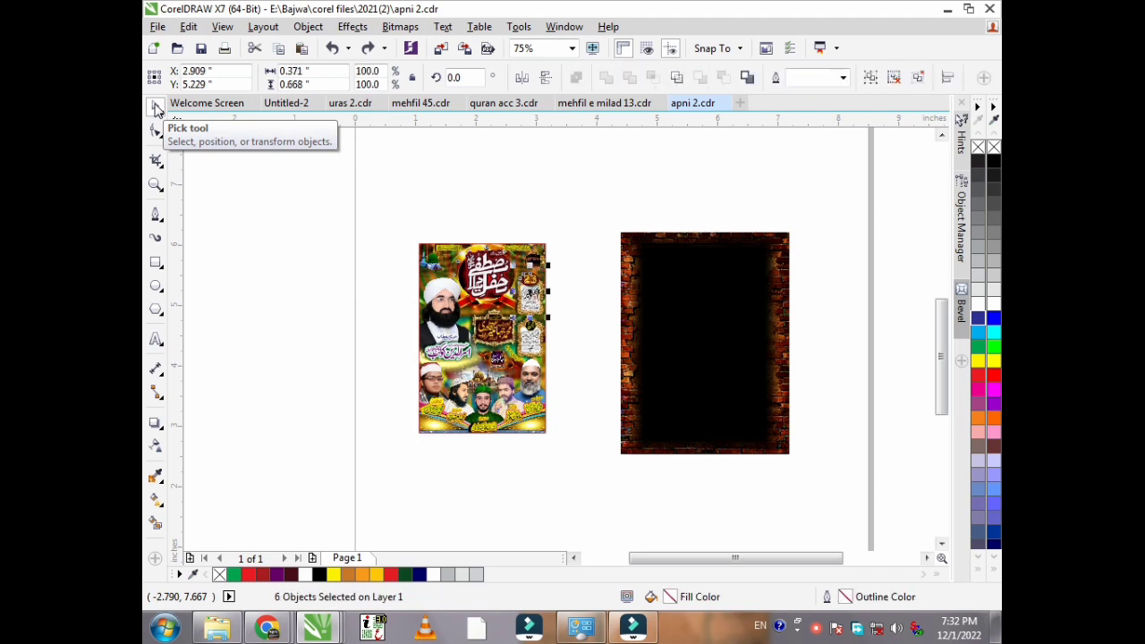
Step: Undo the moves of the poster artwork and the brick-bordered black background so the poster sits inside the brick border
key(ctrl+z)
key(ctrl+z)
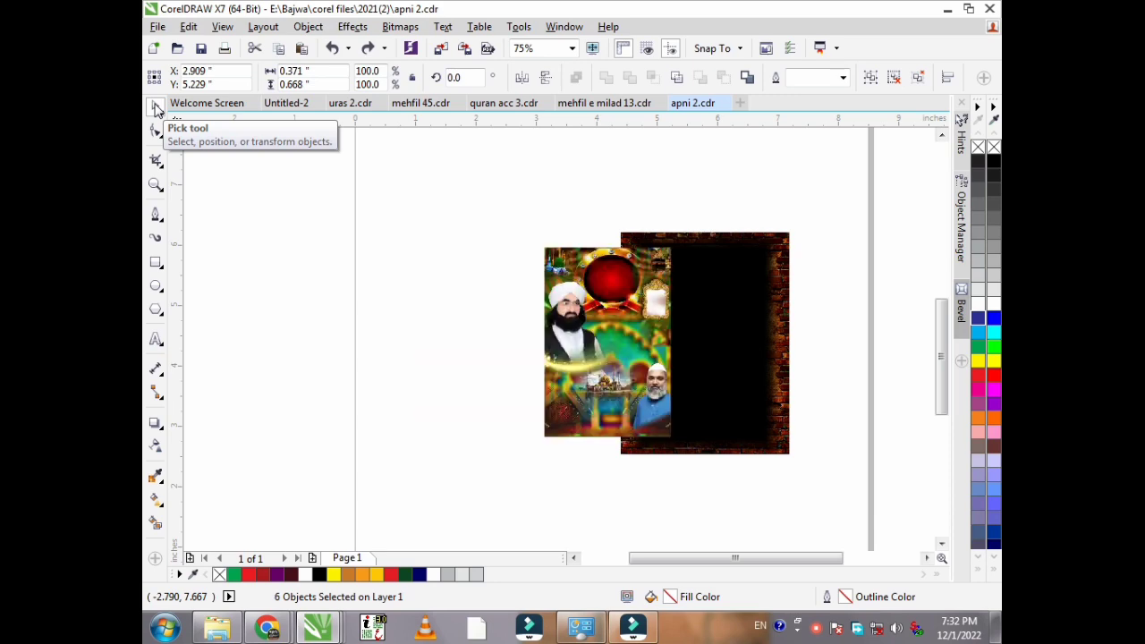
key(ctrl+z)
key(ctrl+z)
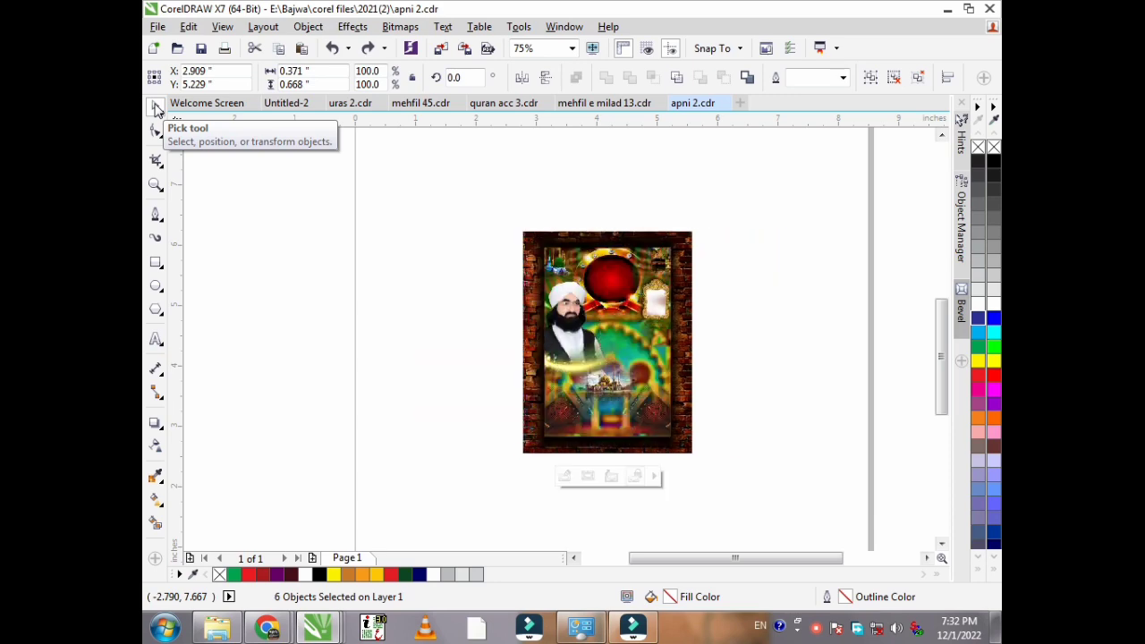